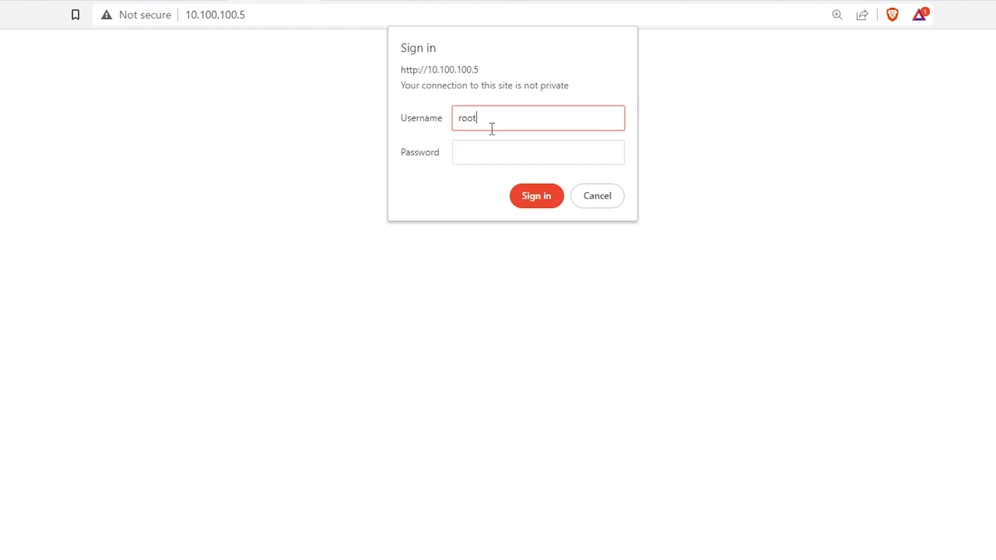
Step: Sign in to the miner with the username and password and check the Antminer S19j Pro+ model name
key(Tab)
text(••)
key(Return)
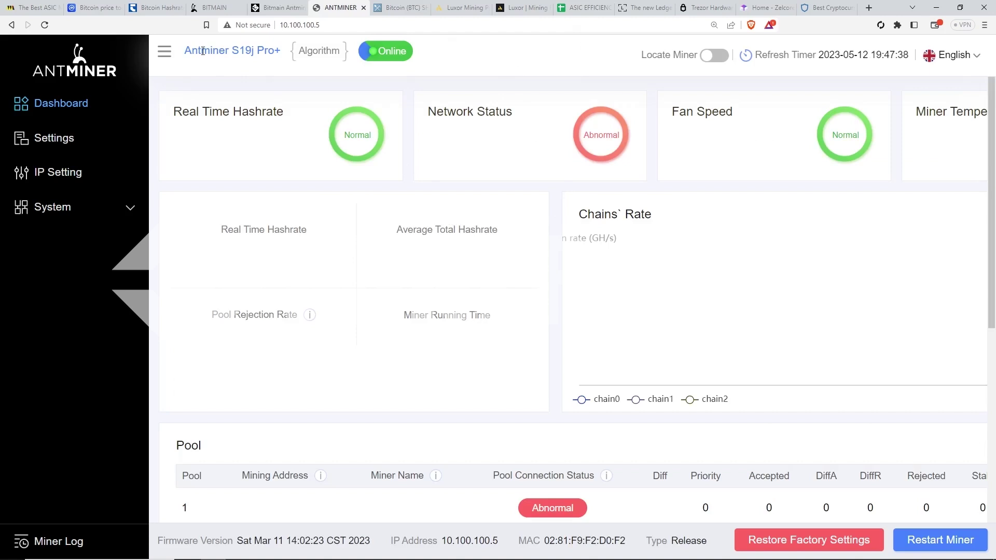
drag(181, 54, 283, 57)
click(469, 74)
Step: Open System > Firmware Upgrade, then view Bitmain's S19j Pro+ firmware download page
click(100, 209)
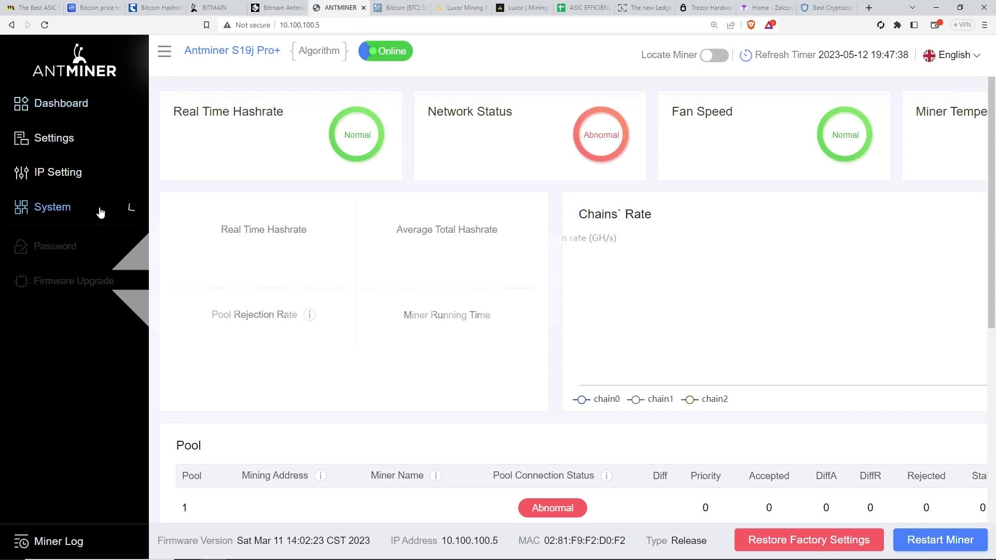
click(97, 287)
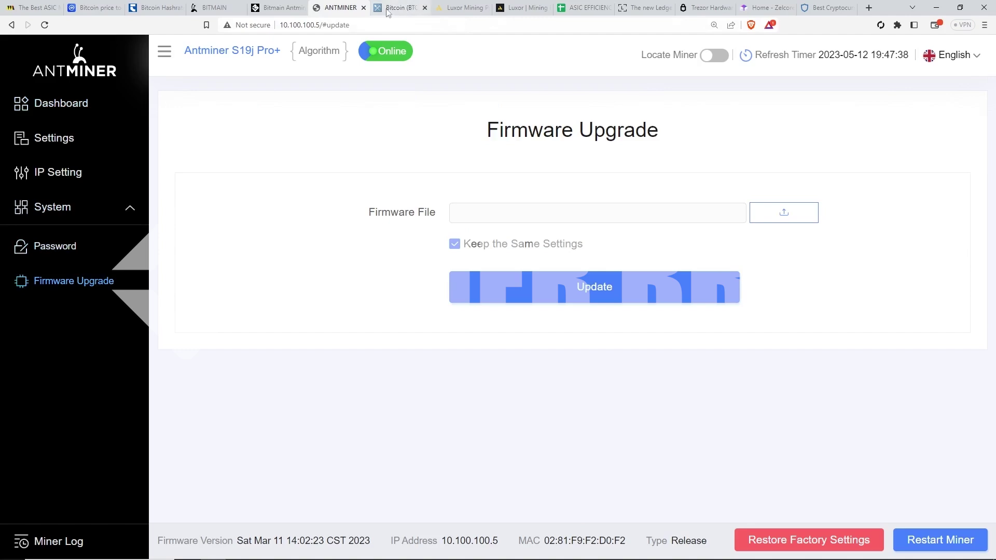
click(213, 8)
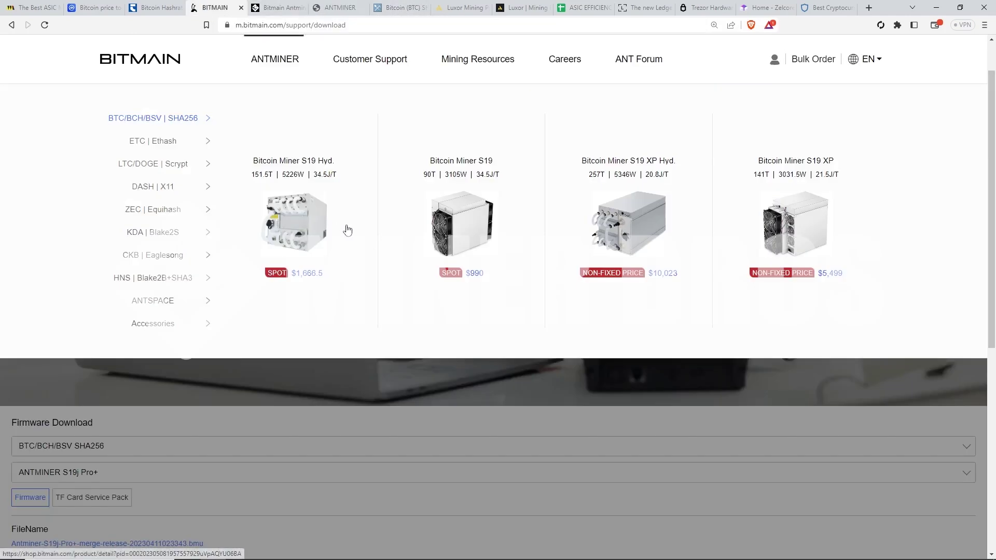
scroll(285, 420, down, 3)
scroll(284, 412, down, 1)
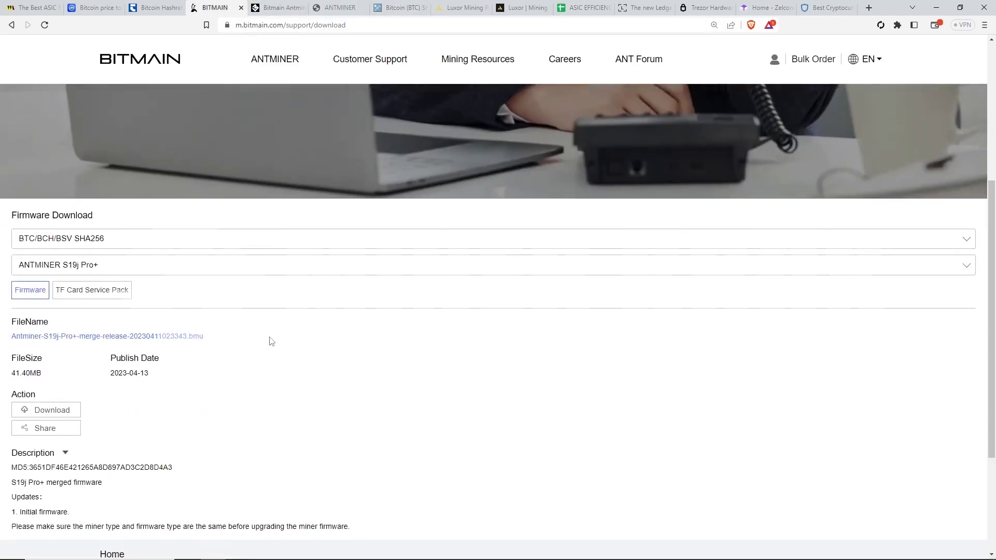
click(171, 266)
click(265, 430)
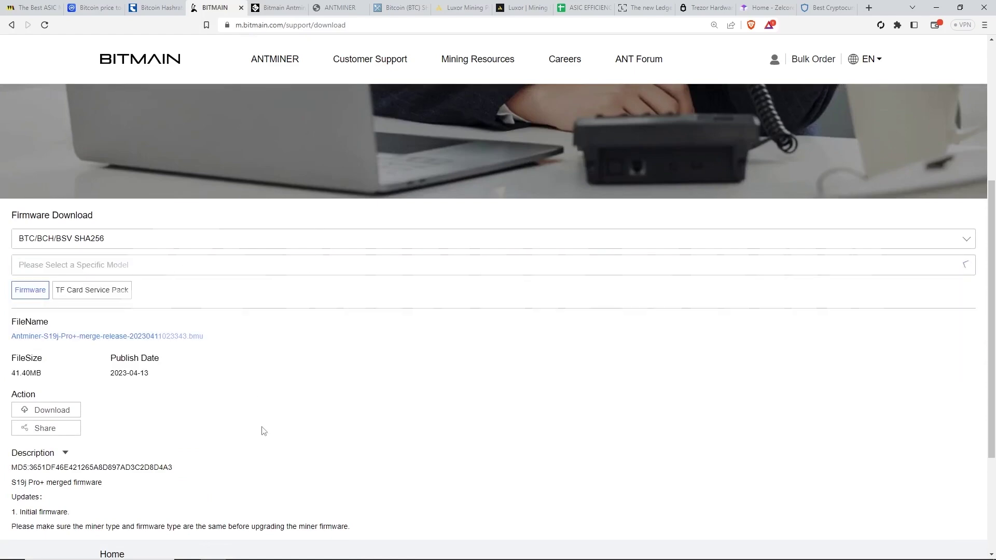
scroll(228, 397, down, 3)
key(ctrl+plus)
key(ctrl+plus)
key(ctrl+plus)
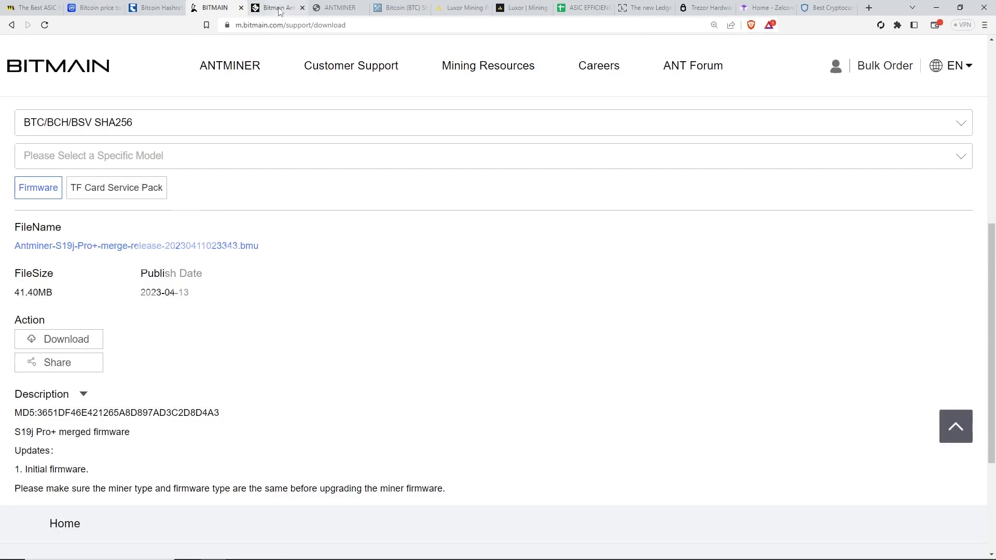
click(278, 8)
click(337, 8)
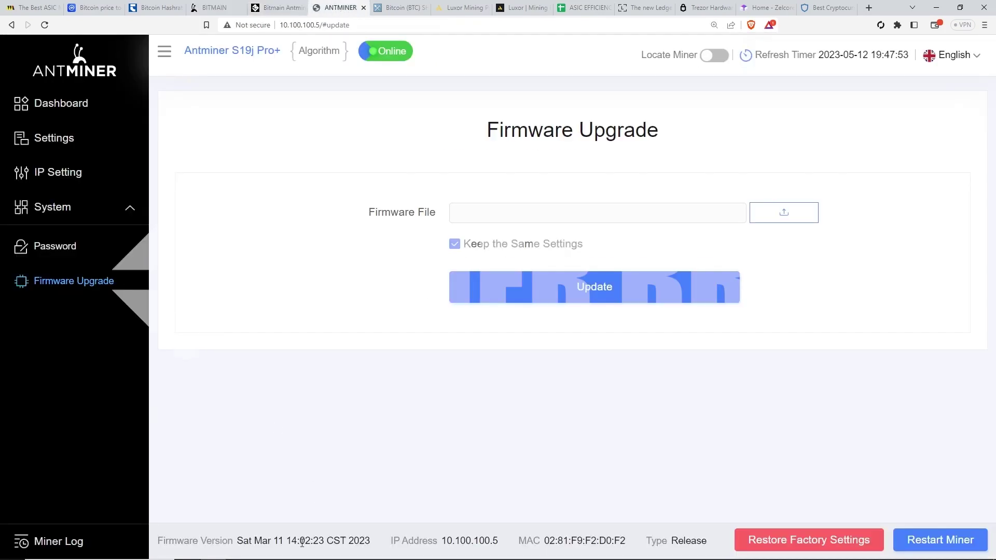
drag(262, 540, 293, 540)
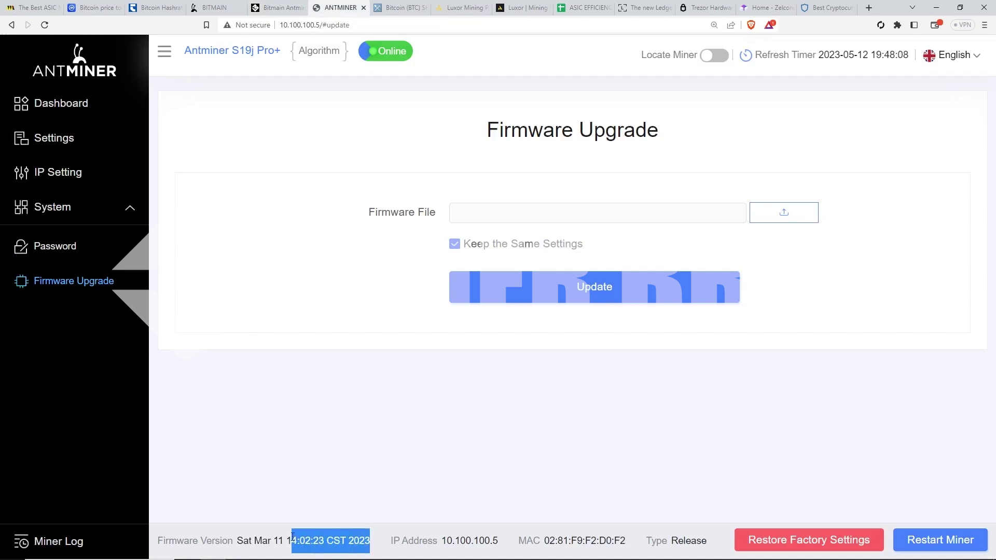
click(235, 8)
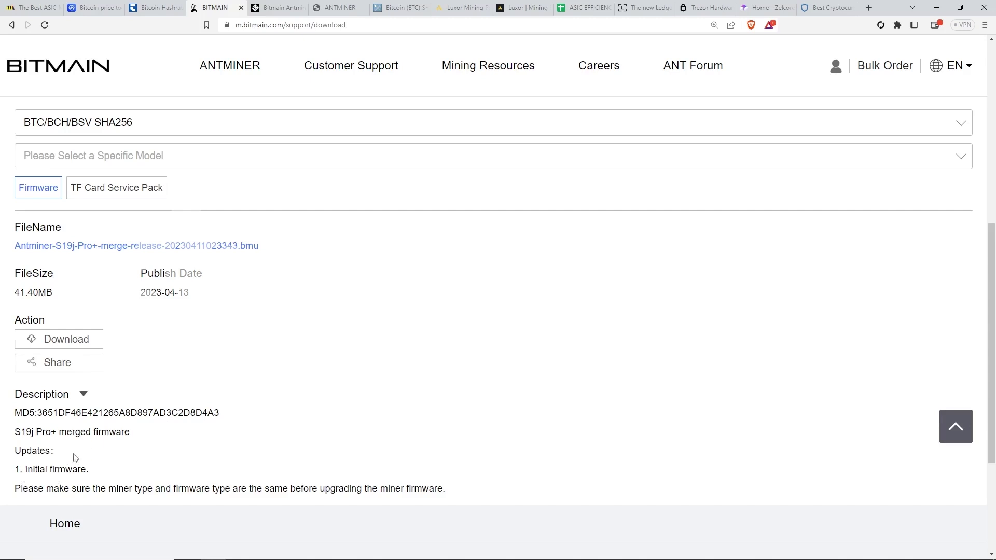
click(332, 8)
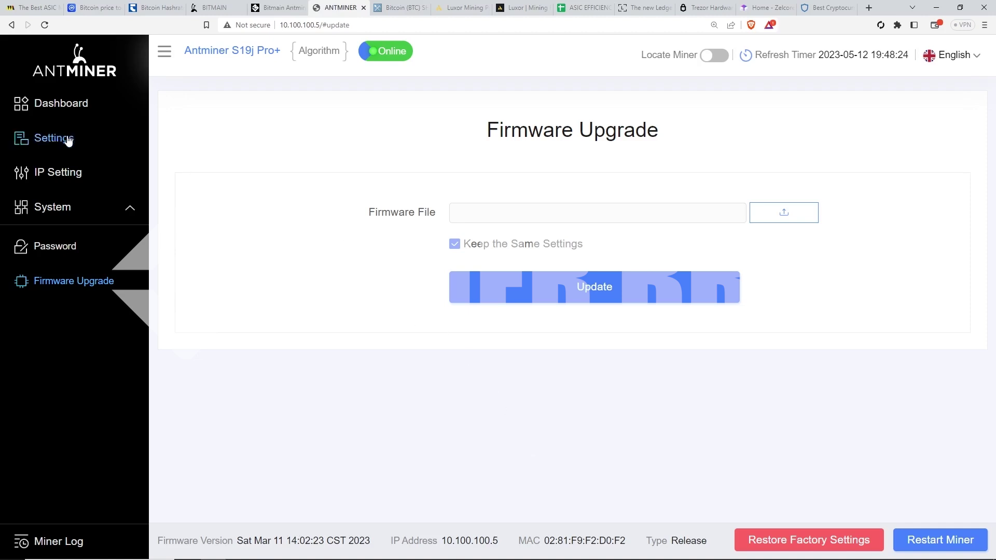
Step: Inspect the empty Pool1 address, miner name and password fields, then view MiningPoolStats' Bitcoin rankings
click(76, 104)
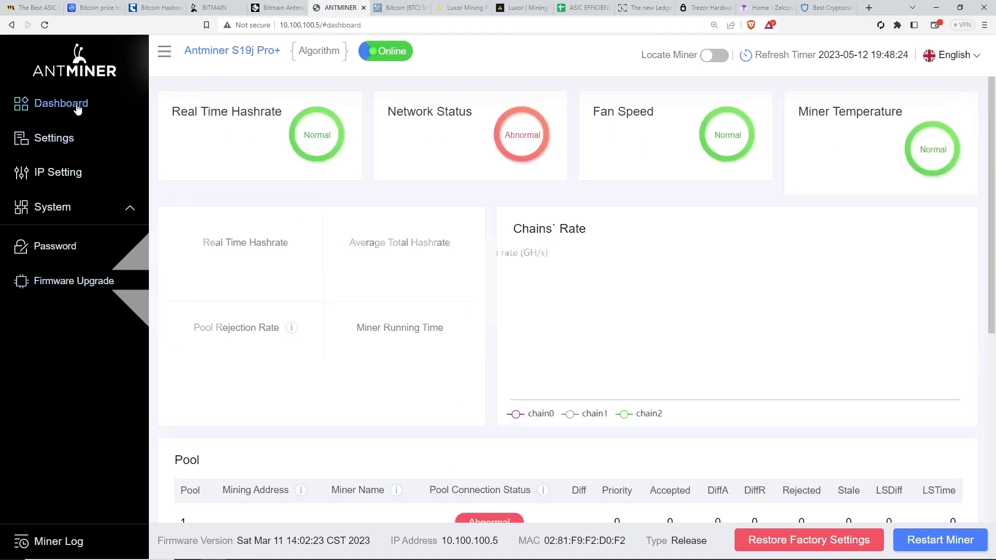
click(60, 138)
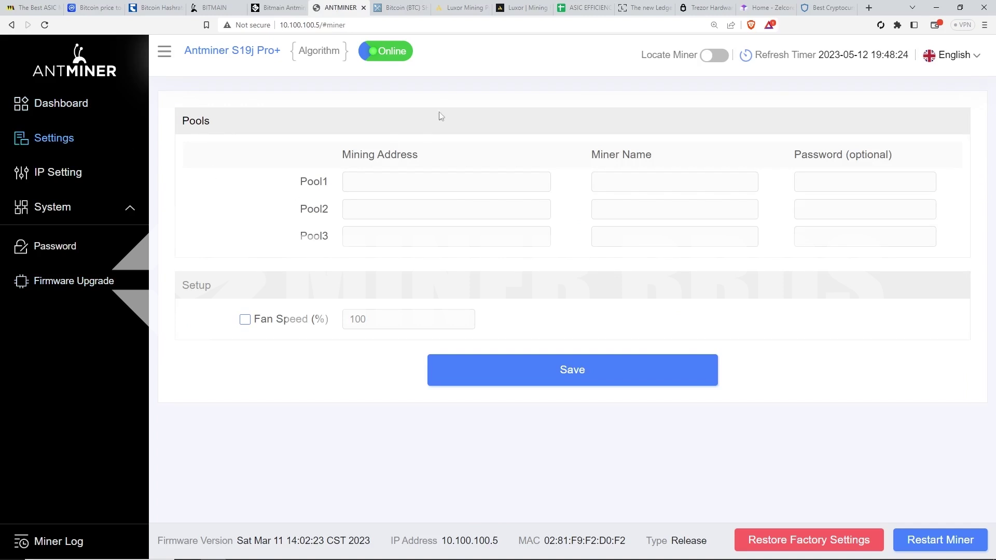
click(392, 180)
click(638, 182)
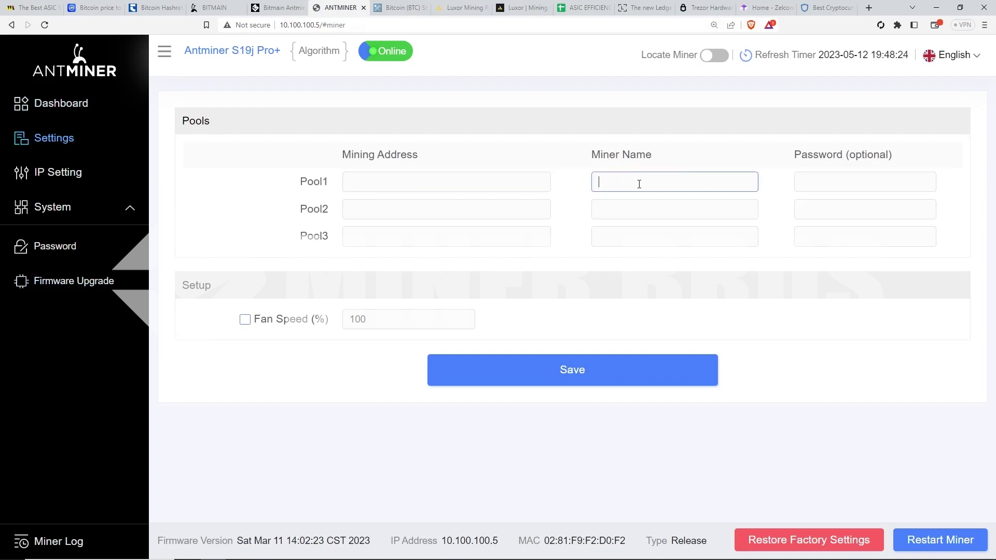
click(818, 181)
click(397, 7)
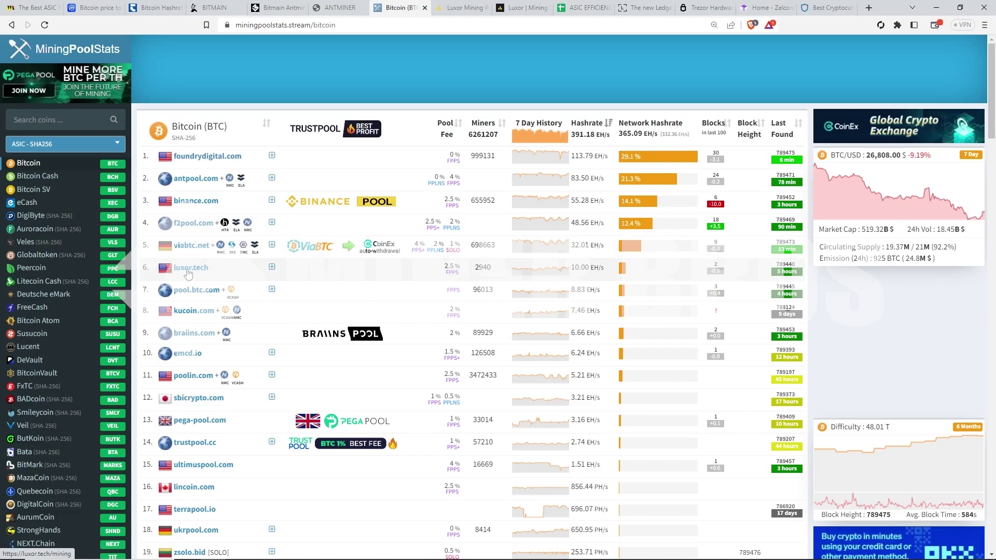
Step: Look at the Luxor mining site, then settle on the Luxor Bitcoin mining dashboard
click(451, 7)
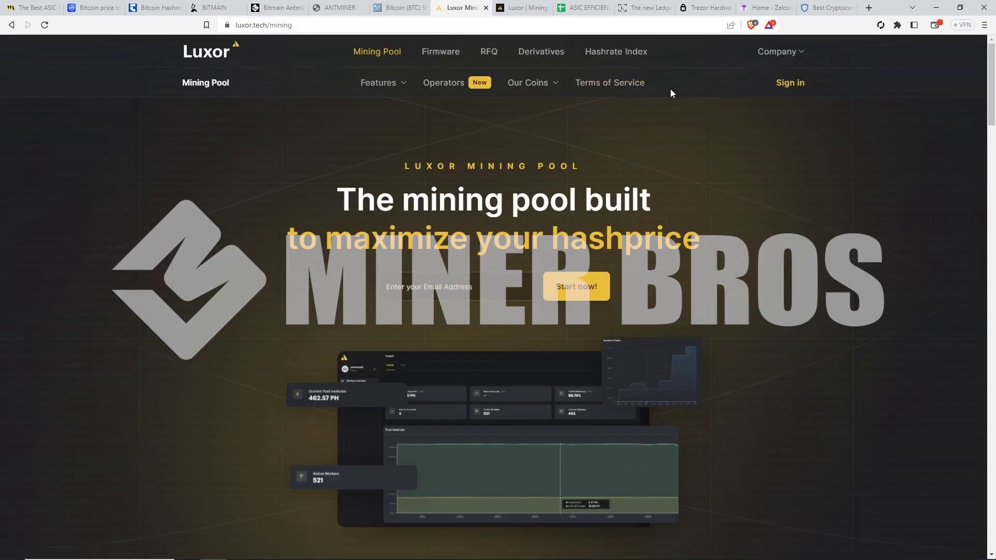
click(399, 8)
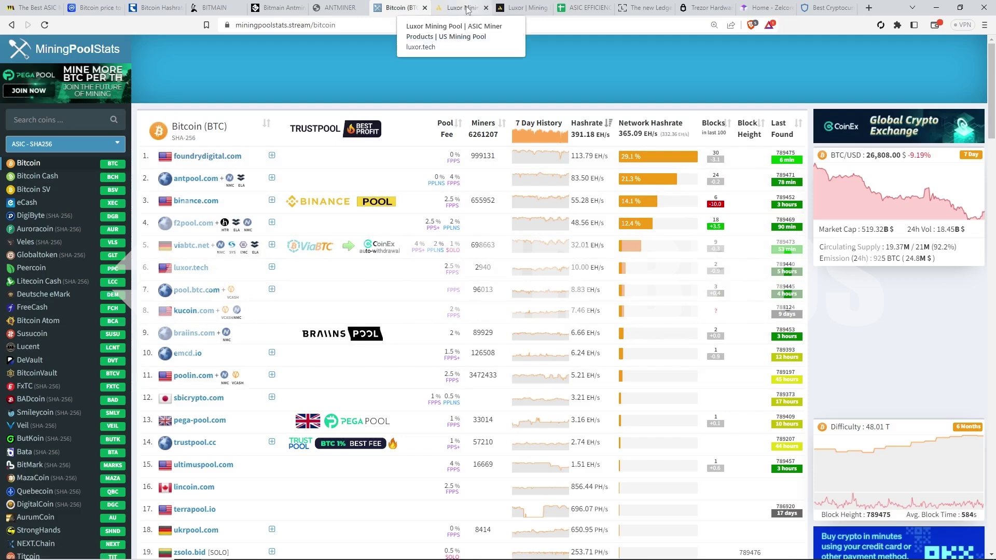
click(511, 8)
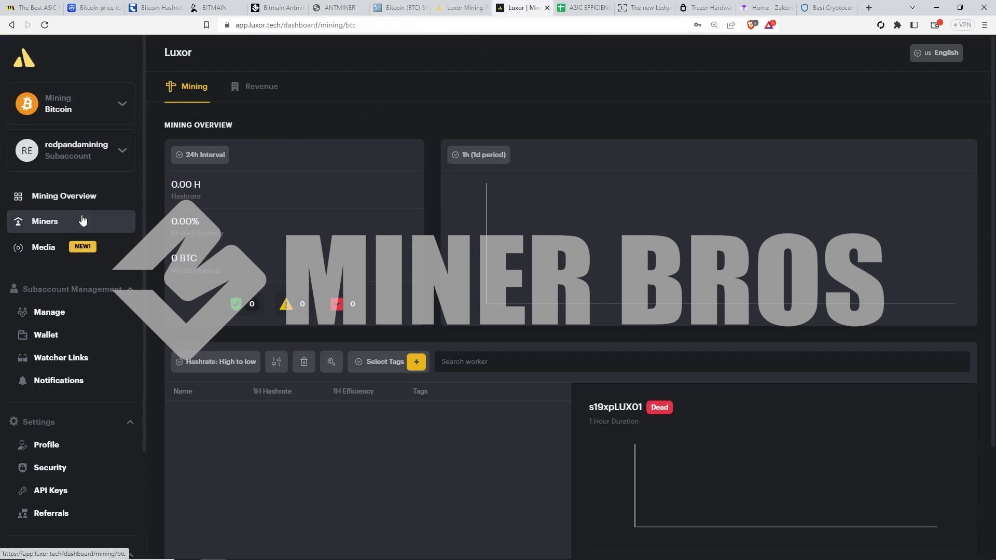
Step: Copy Luxor's stratum+tcp://btc.global.luxor.tech:700 URL into the Pool1 mining address
click(332, 364)
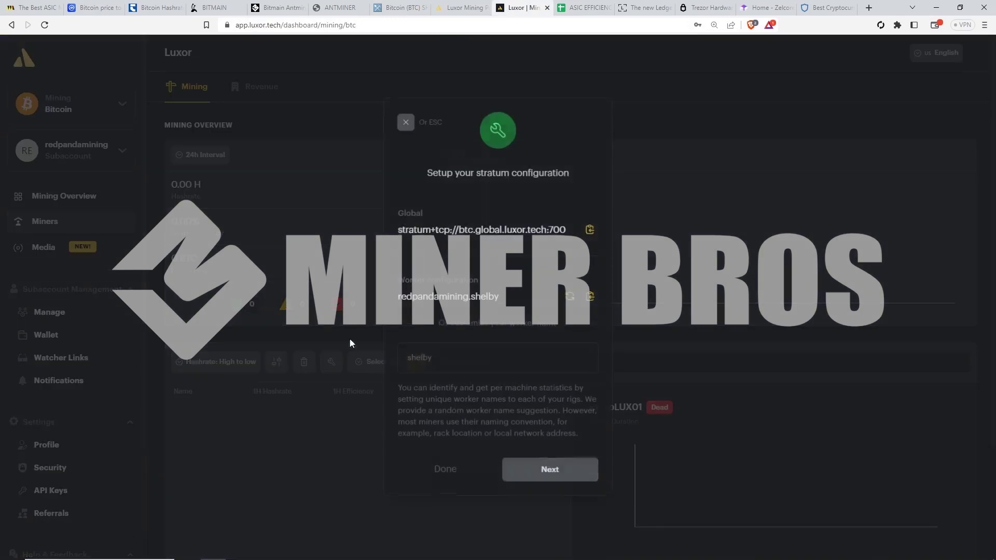
triple_click(398, 230)
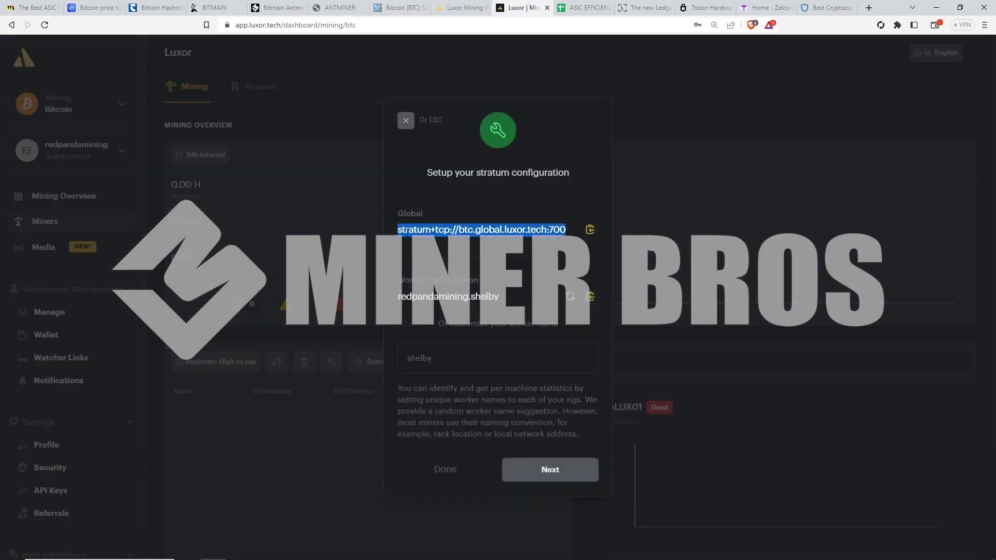
click(590, 229)
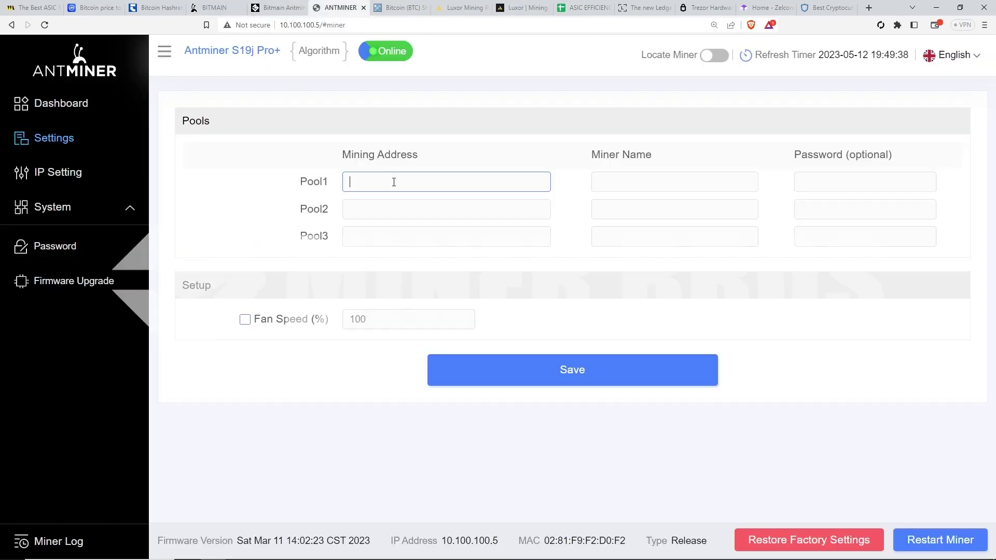
key(ctrl+v)
click(635, 179)
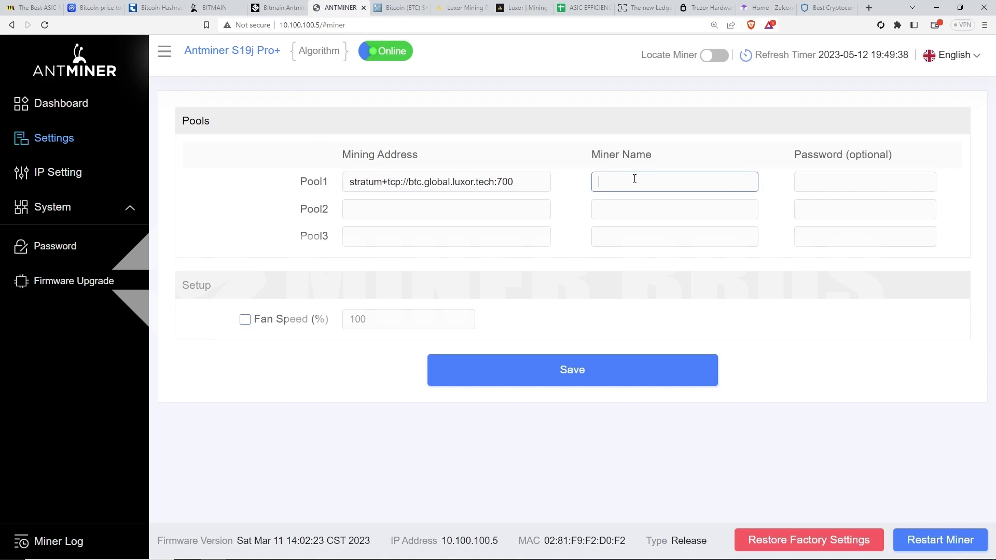
Step: Rename the Luxor worker to s19jproplus and copy the full worker string
click(461, 7)
click(524, 7)
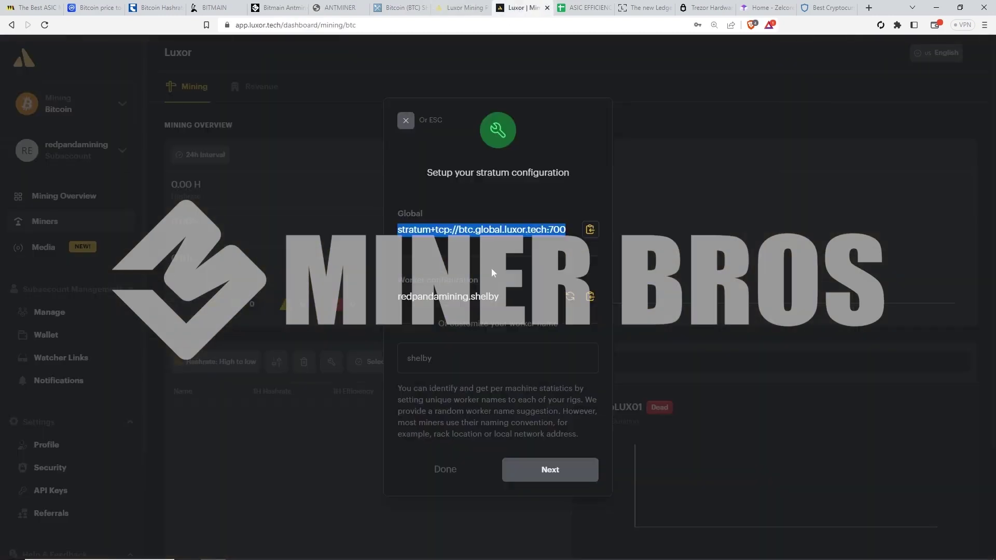
mouse_move(408, 288)
mouse_down()
mouse_move(479, 282)
mouse_move(398, 285)
mouse_up()
click(481, 282)
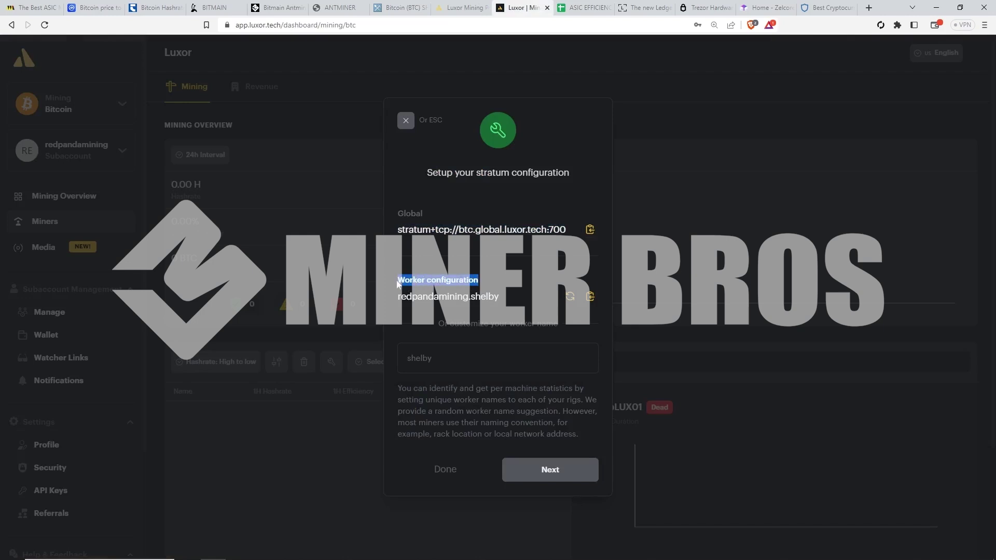
click(454, 359)
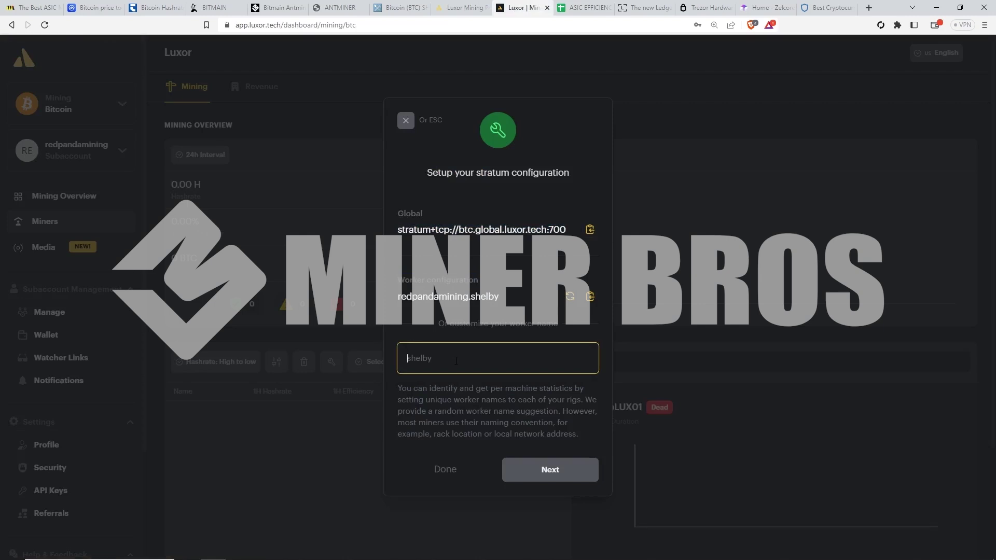
text(s19jproplus)
click(592, 298)
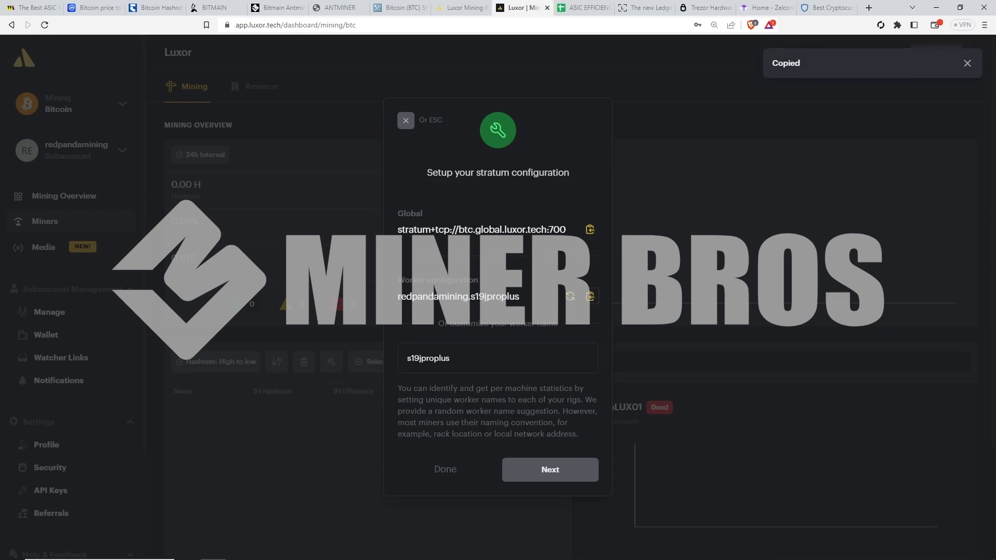
Step: Paste the worker string as Pool1 miner name, enter a pool password, and close Luxor's stratum dialog
click(328, 4)
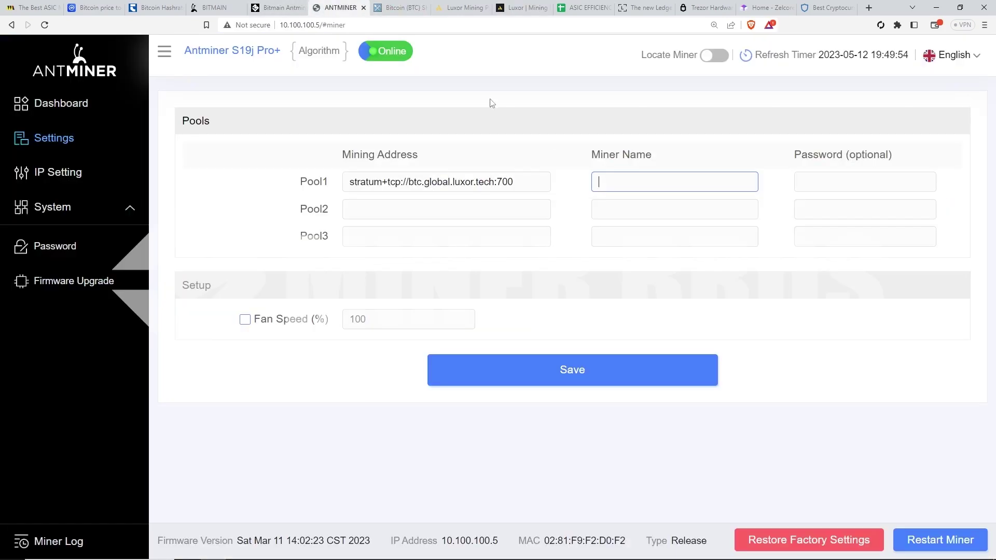
key(ctrl+v)
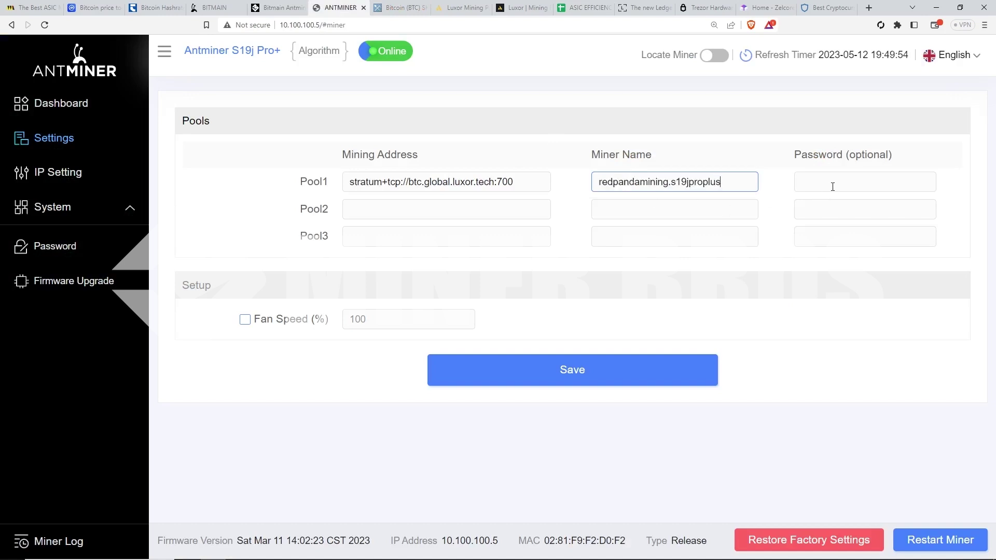
click(833, 187)
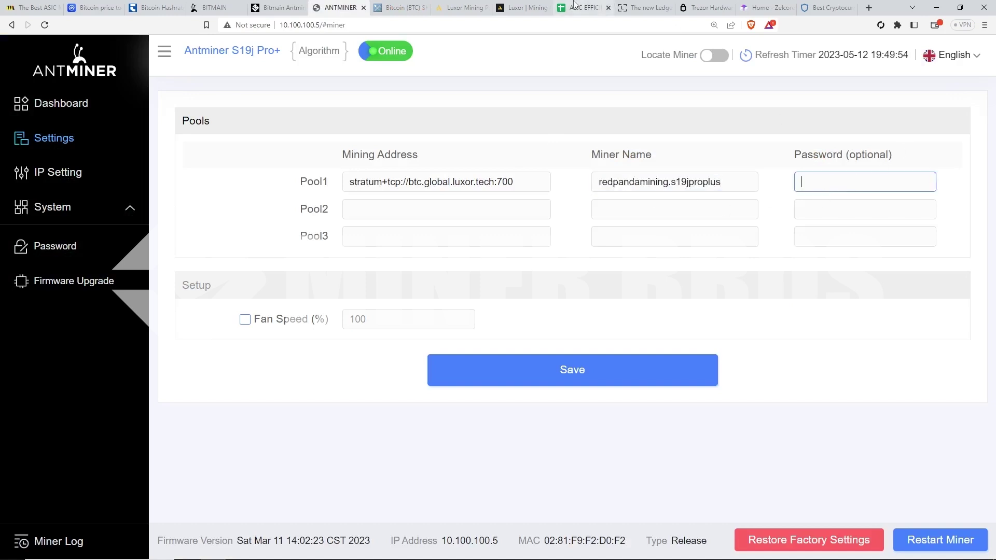
text(123)
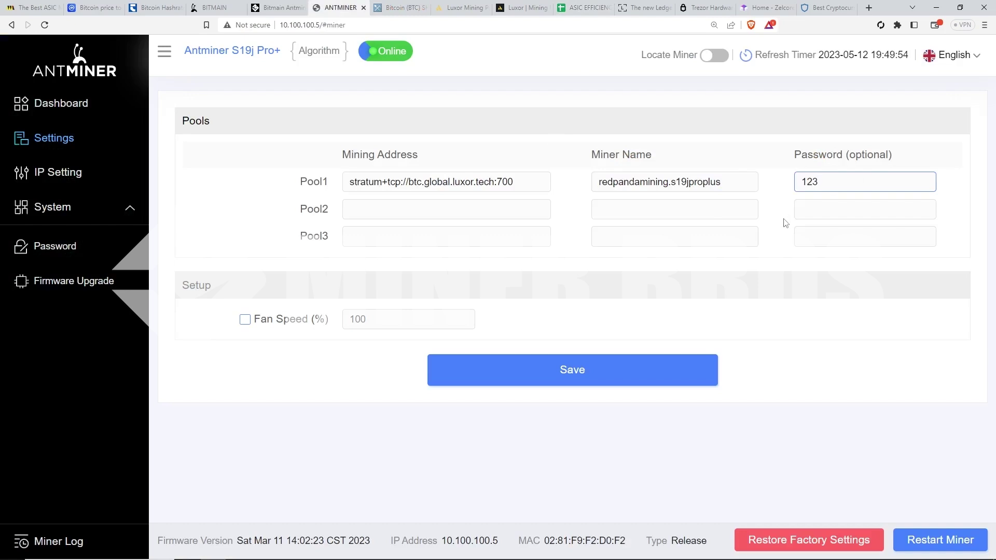
click(525, 8)
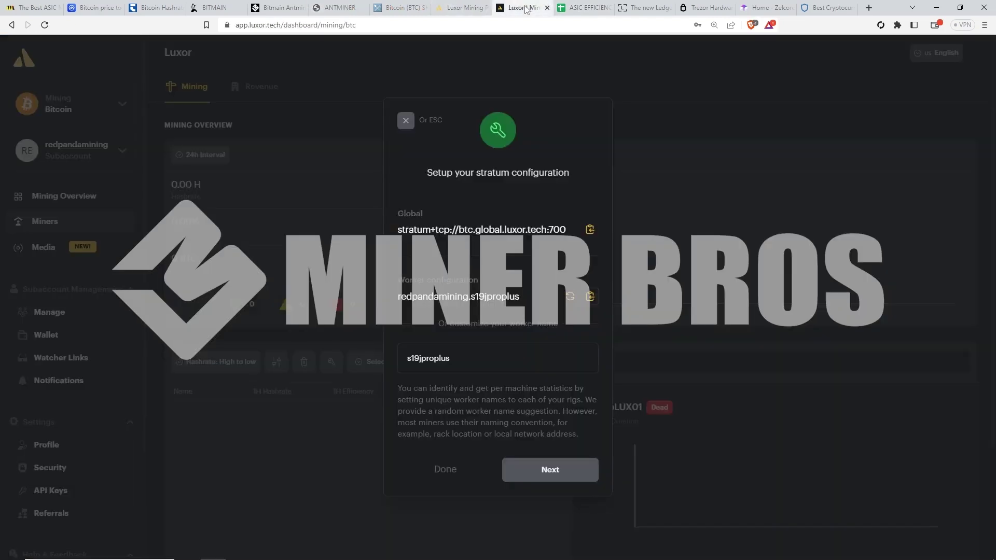
click(444, 469)
Step: Save the Luxor Pool1 settings on the Antminer Settings page
click(340, 7)
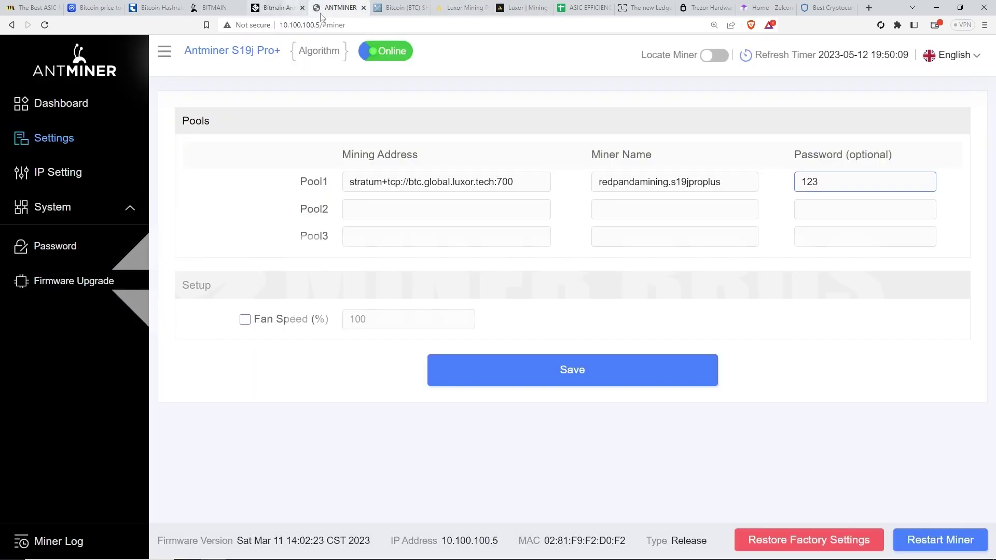
click(563, 378)
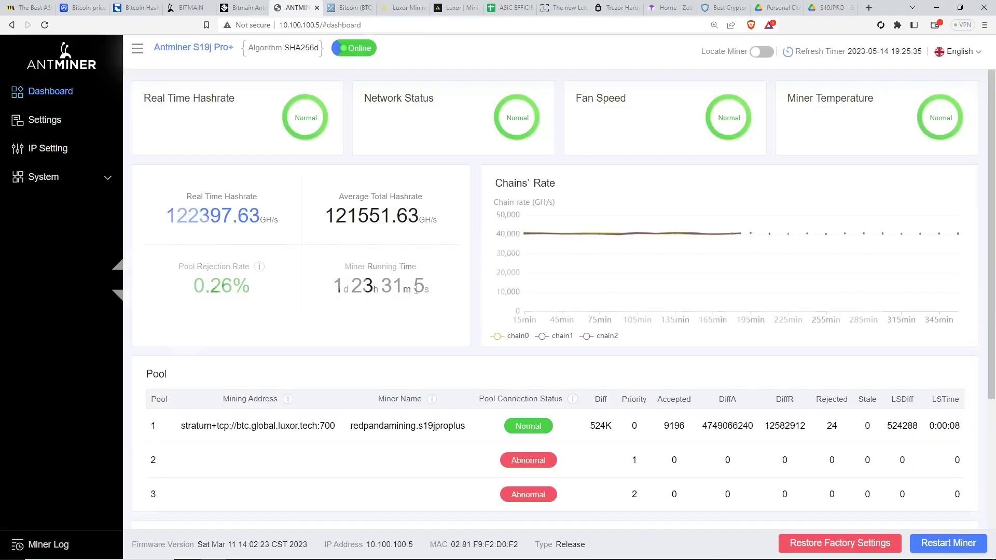
Step: Refresh the dashboard, check the ~122 TH/s hashrate and running time, and note Luxor's 0.00033686 BTC earnings
drag(430, 288, 339, 288)
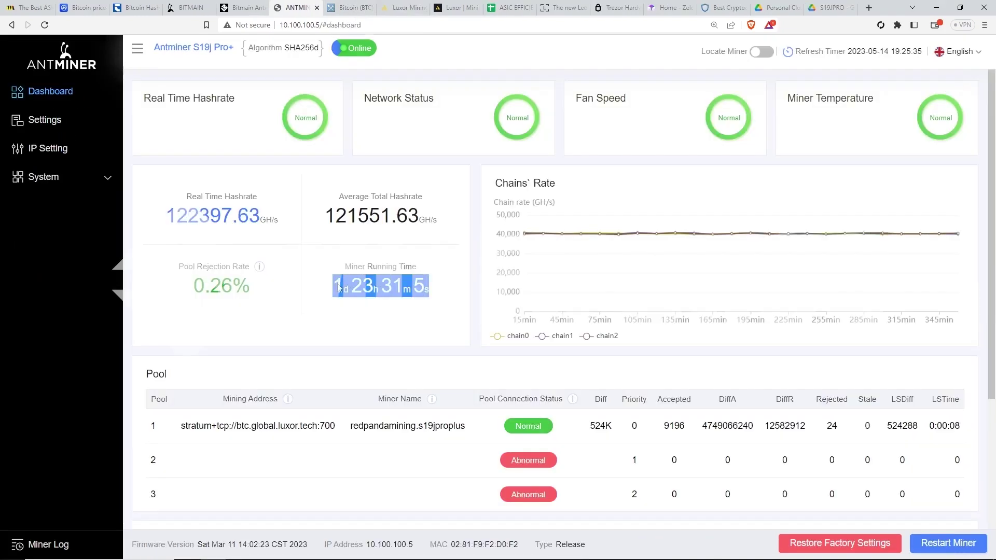
key(F5)
drag(324, 215, 436, 312)
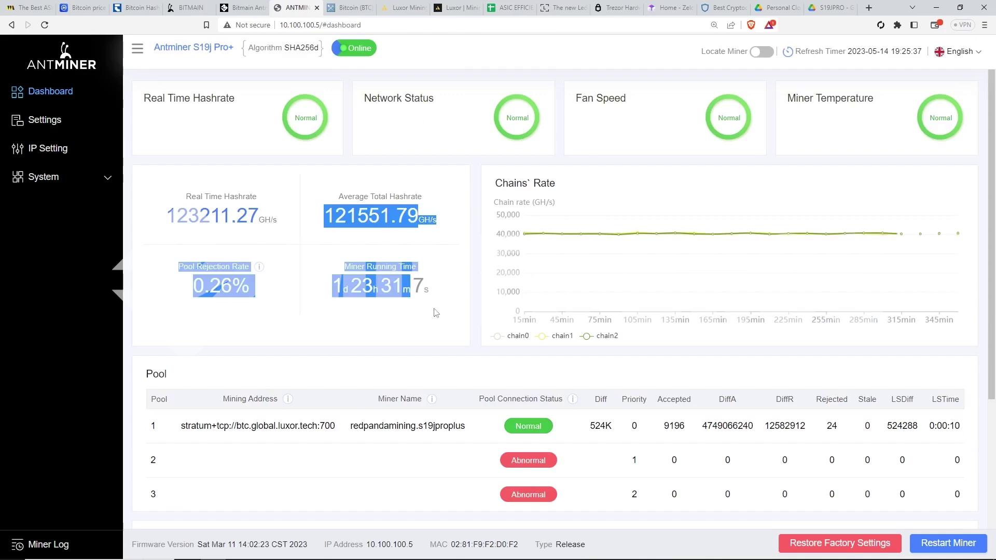
click(455, 325)
scroll(467, 302, down, 4)
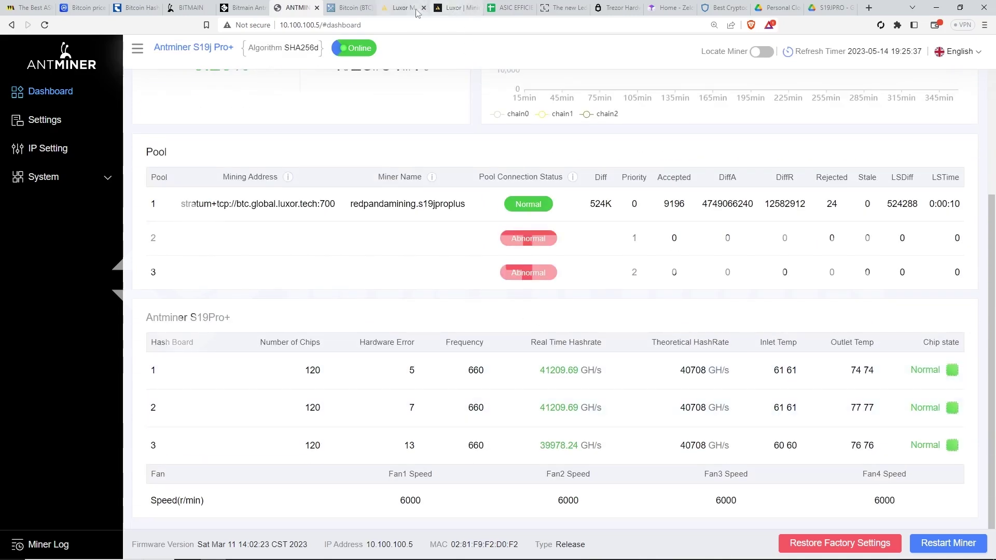
click(459, 8)
drag(741, 466, 633, 452)
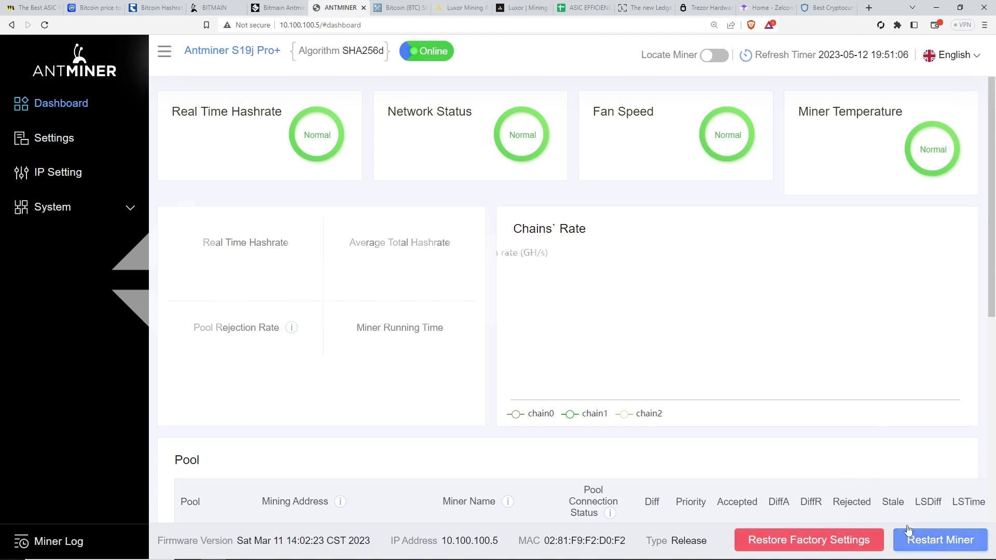
Step: Restart the miner and confirm the reboot
click(930, 546)
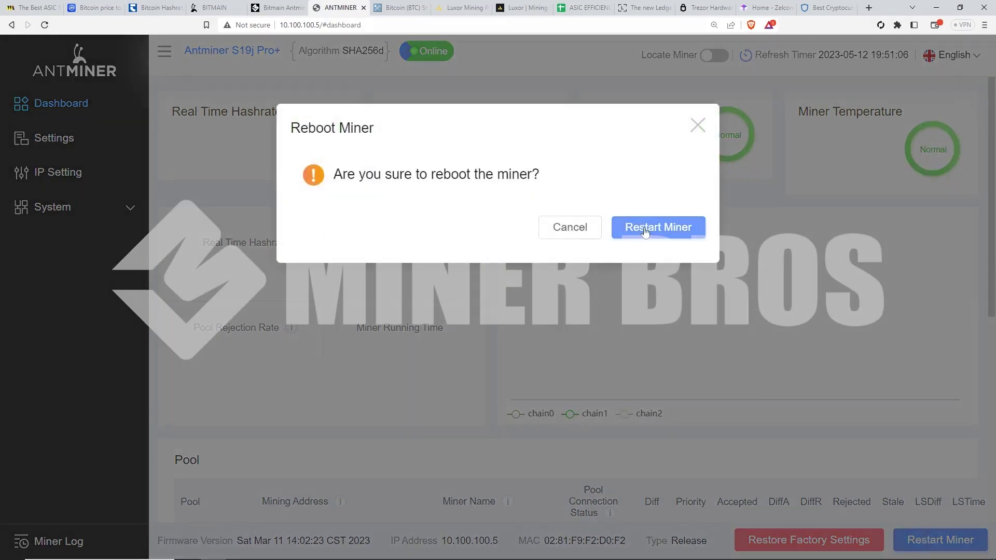
click(643, 227)
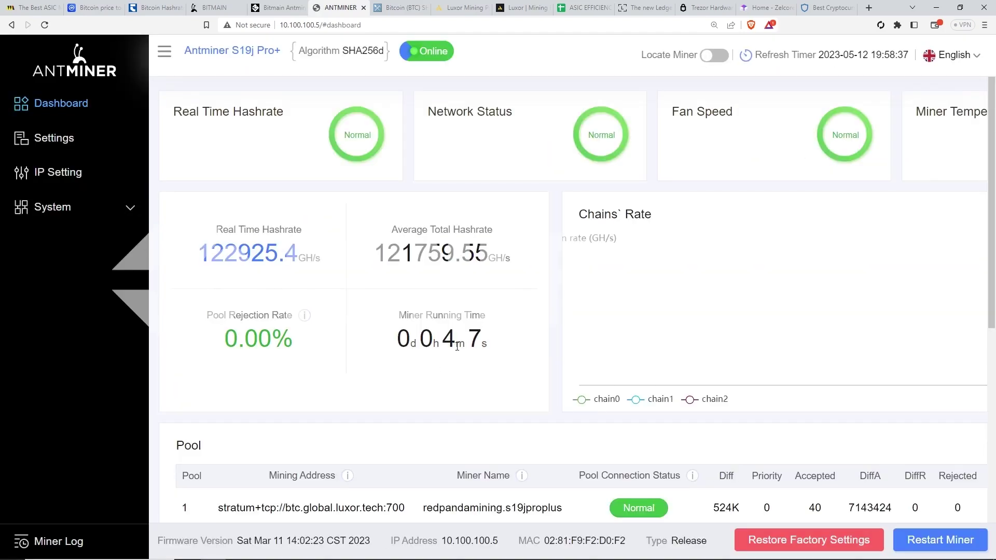
drag(457, 346, 366, 323)
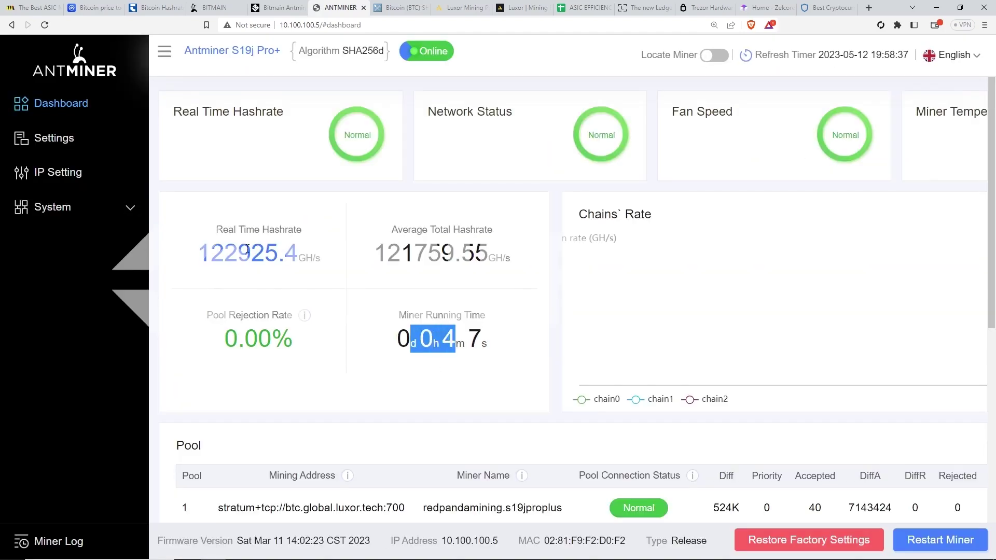
drag(205, 260, 301, 257)
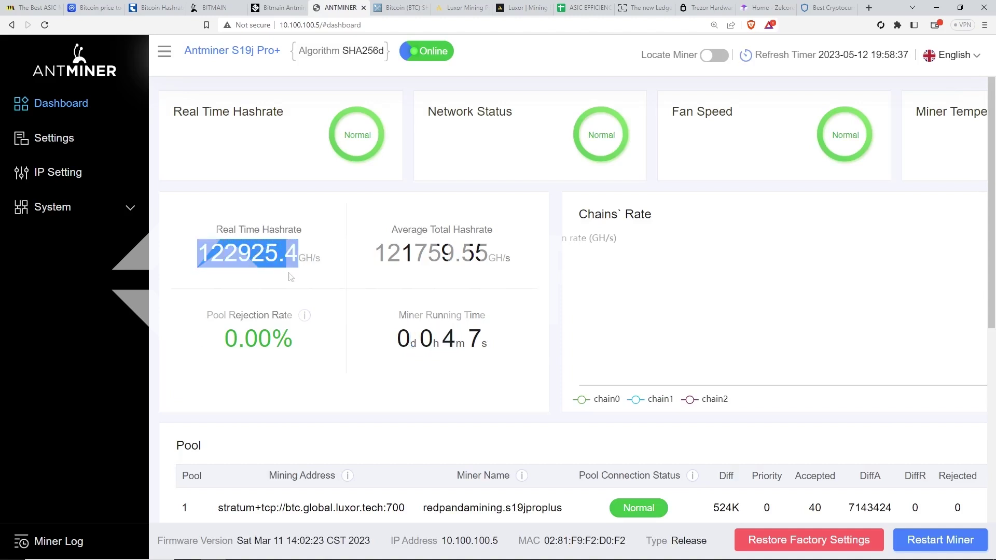
click(331, 304)
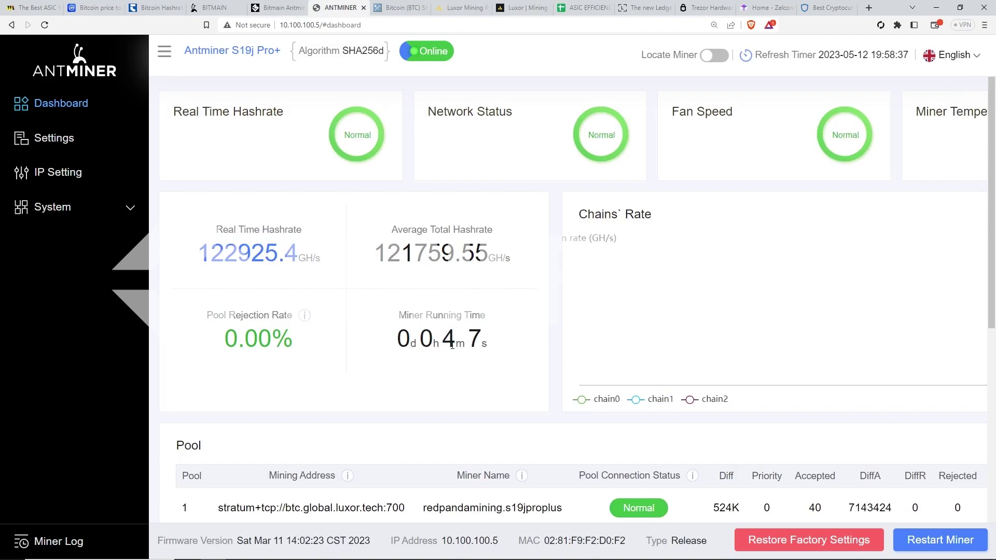
scroll(485, 338, down, 7)
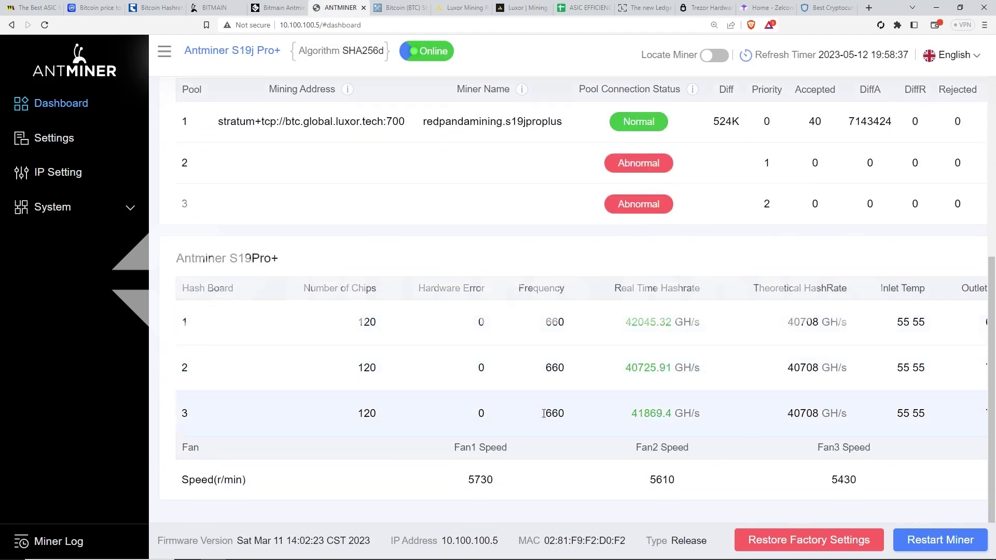
key(ctrl+minus)
key(ctrl+minus)
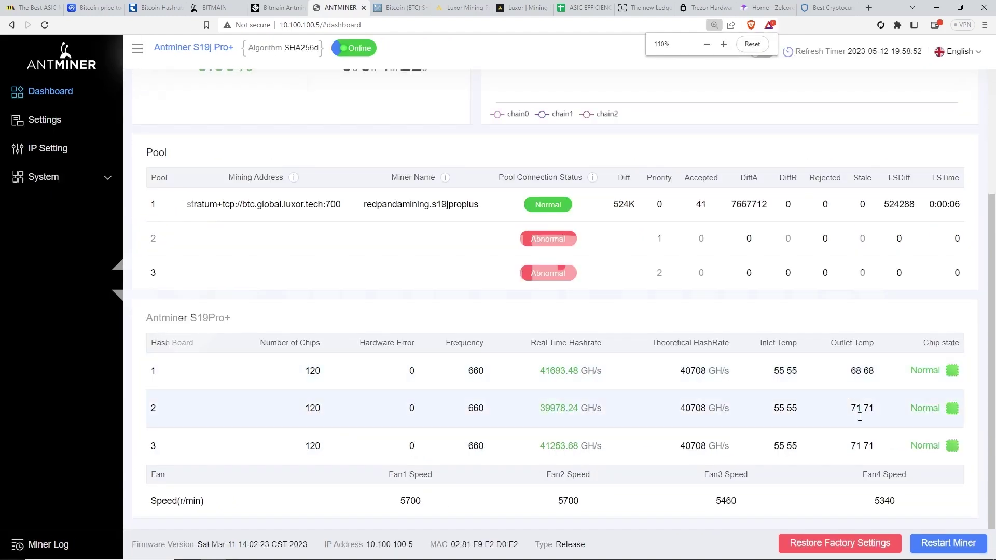
drag(879, 450, 766, 358)
click(771, 329)
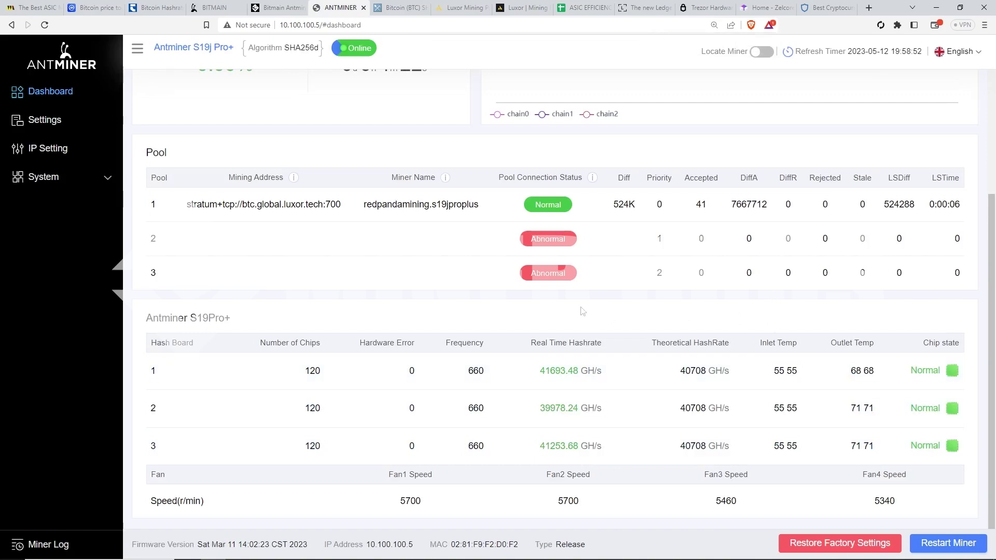
scroll(444, 300, up, 4)
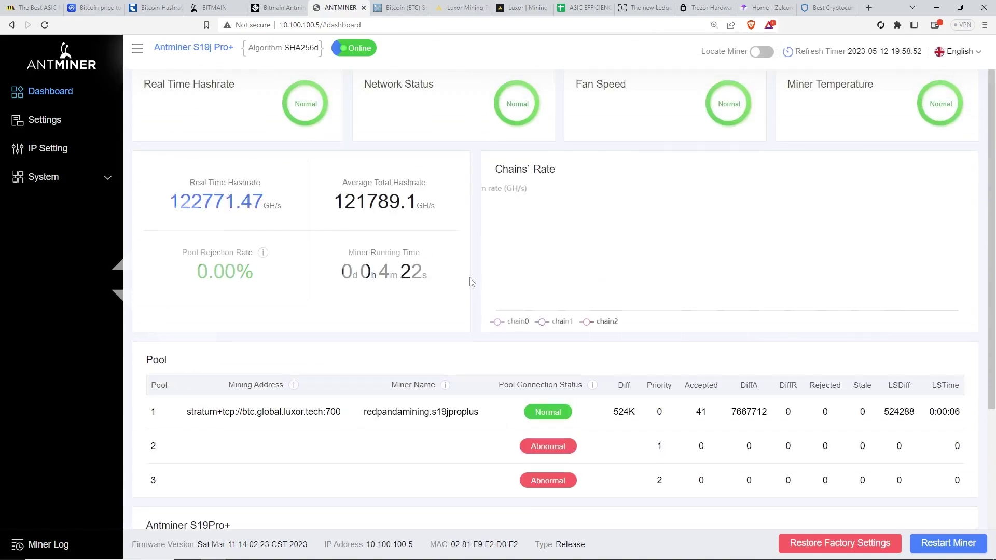
scroll(471, 281, up, 1)
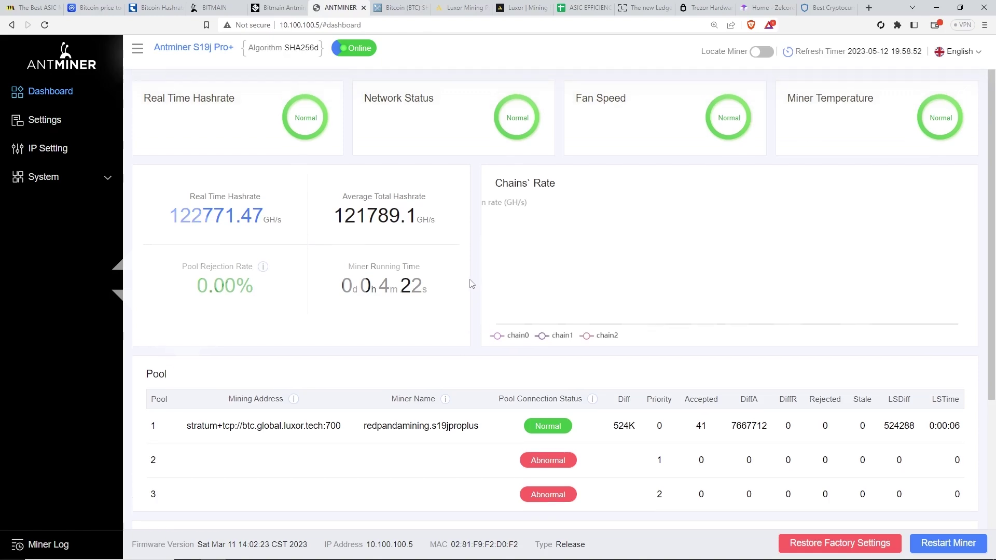
Step: Check Bitcoin's $26,794.17 price on CoinMarketCap, then return to MineTheASIC's profitability list
click(11, 9)
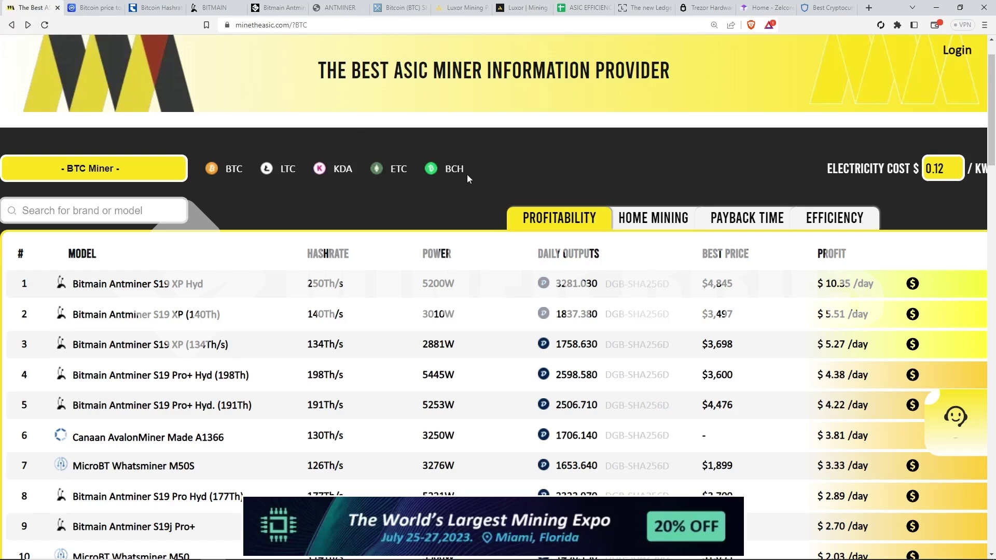
scroll(232, 169, up, 1)
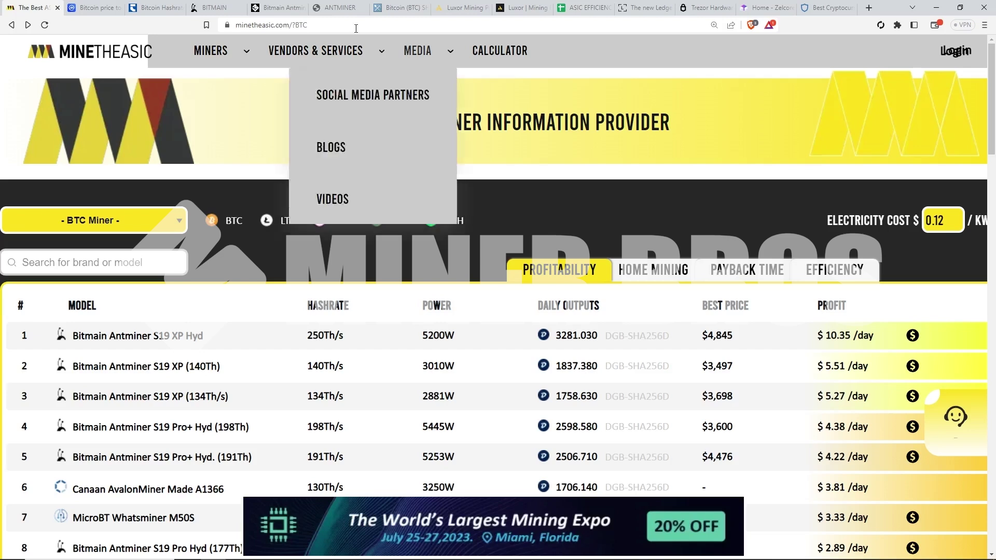
click(94, 7)
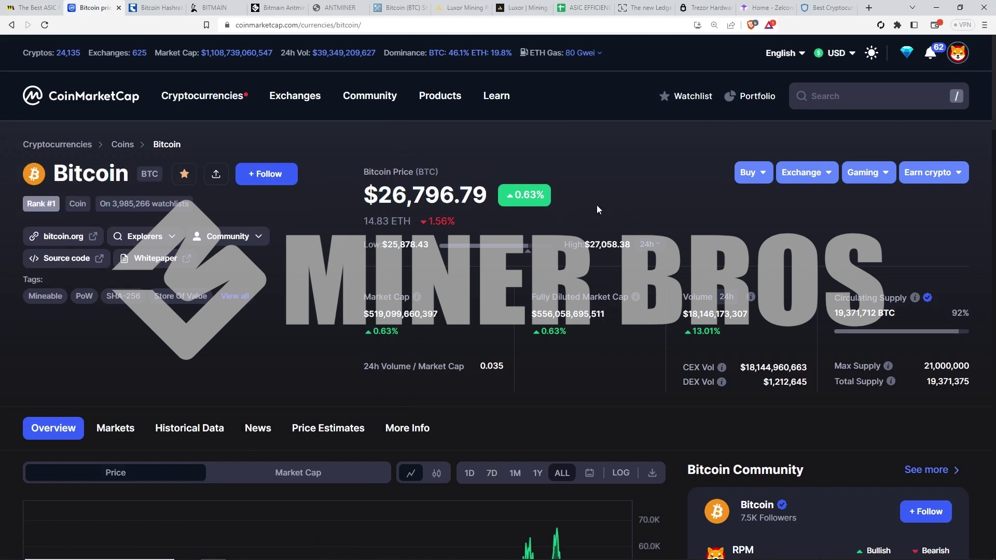
scroll(552, 237, down, 4)
scroll(557, 237, up, 4)
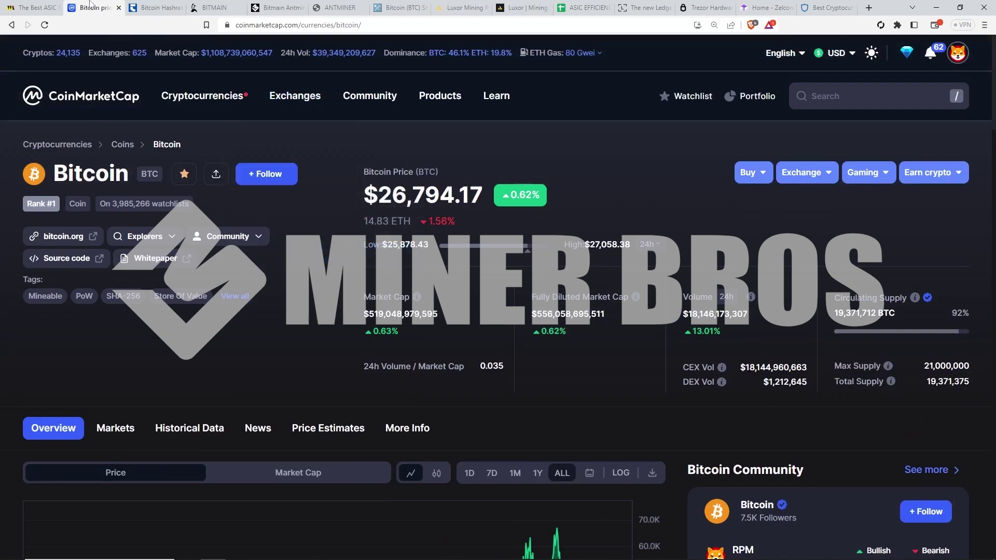
click(37, 7)
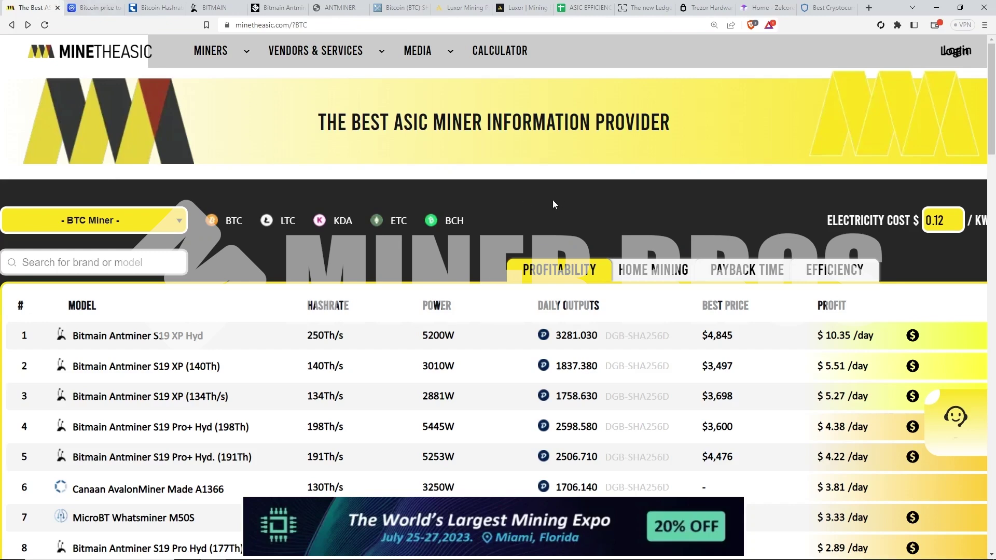
Step: Reload the BTC miner list and scroll to the ninth-ranked Antminer S19j Pro+ at $2.70/day
scroll(542, 198, down, 1)
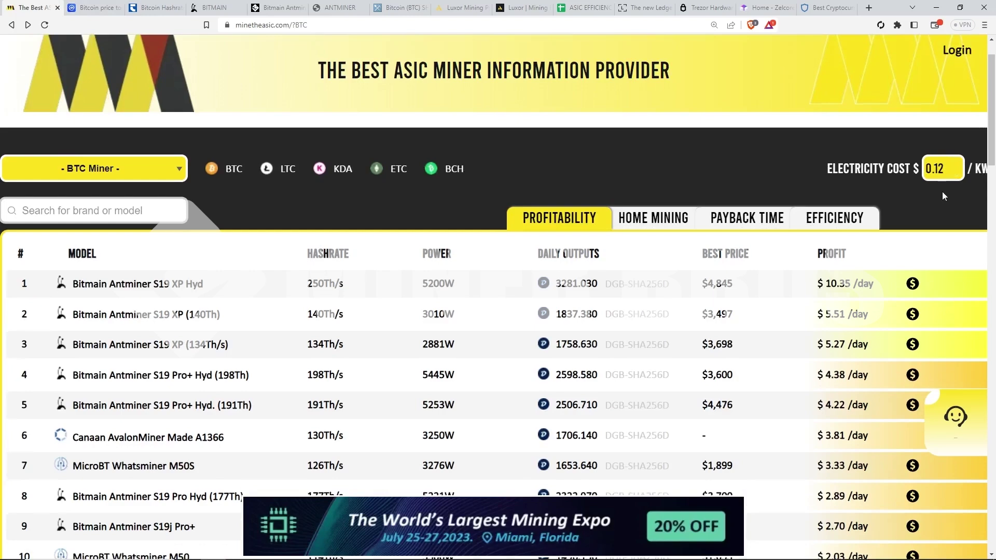
scroll(824, 266, down, 1)
scroll(823, 266, down, 1)
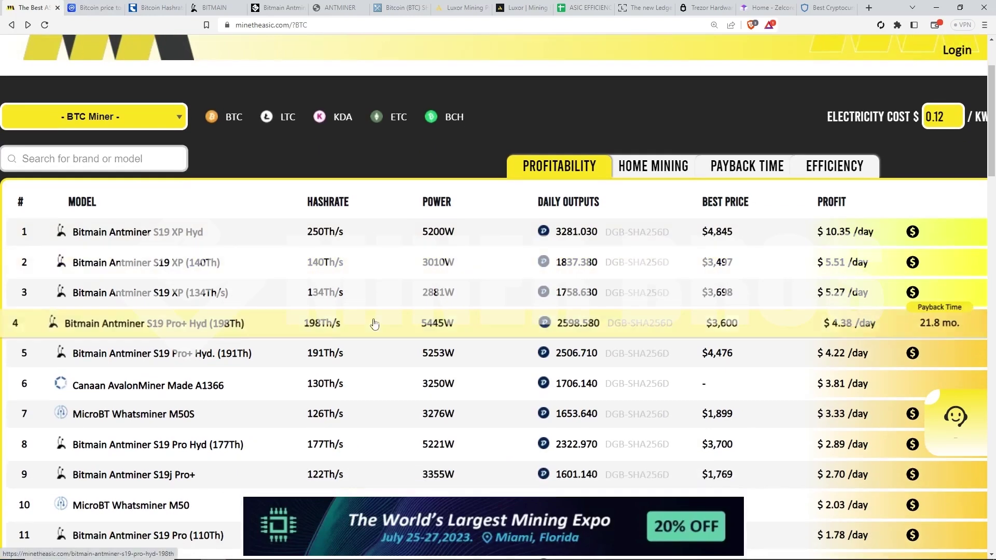
click(238, 118)
scroll(568, 363, down, 3)
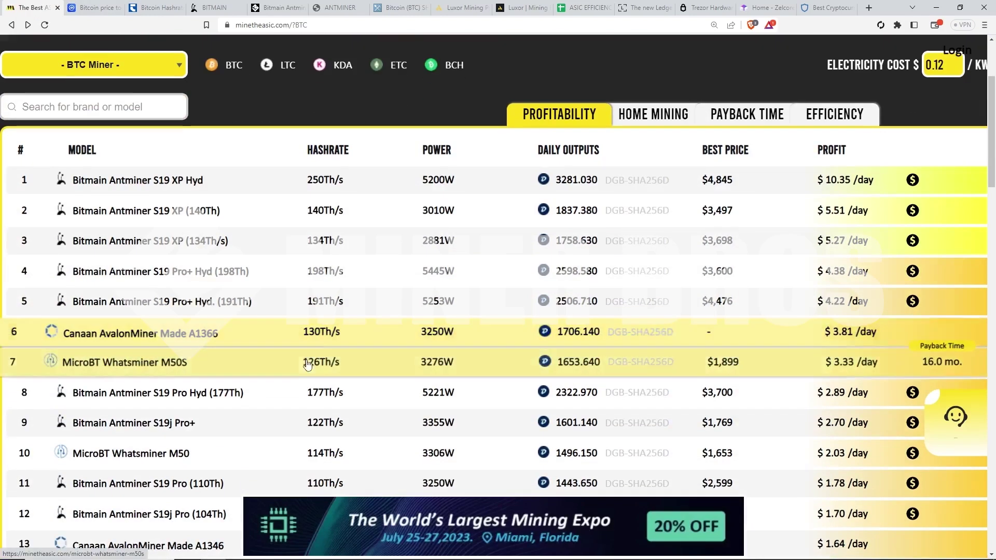
scroll(569, 382, down, 1)
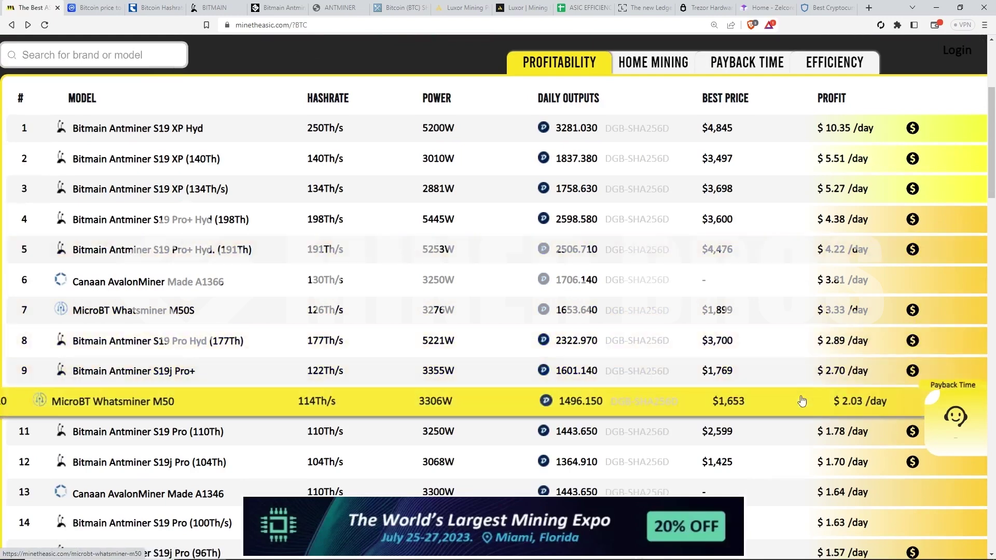
click(618, 381)
scroll(638, 370, down, 5)
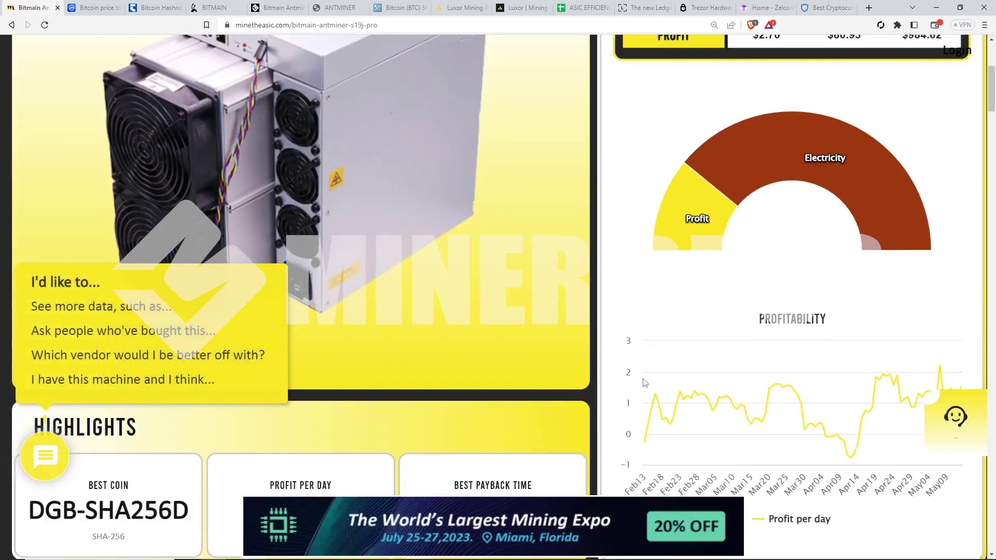
scroll(637, 370, down, 6)
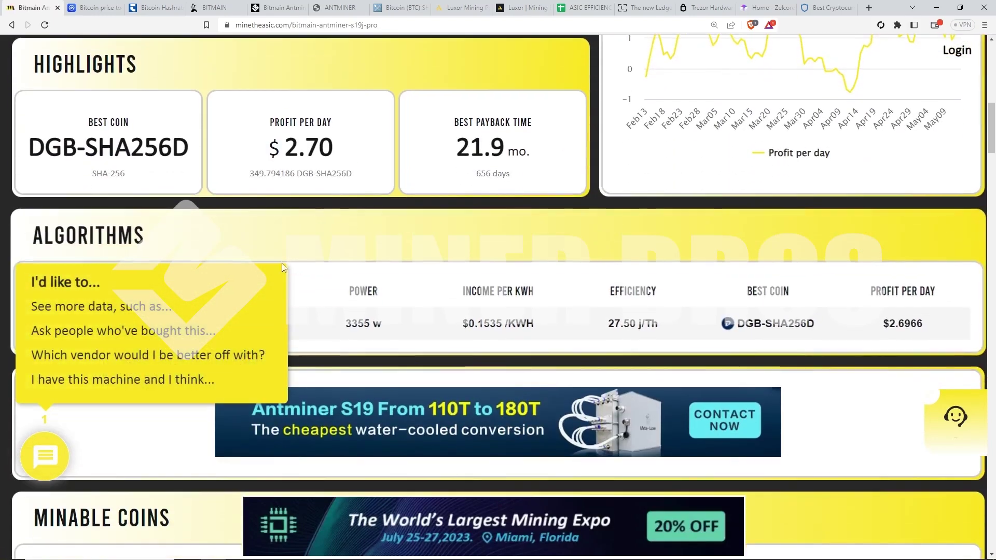
scroll(283, 259, down, 7)
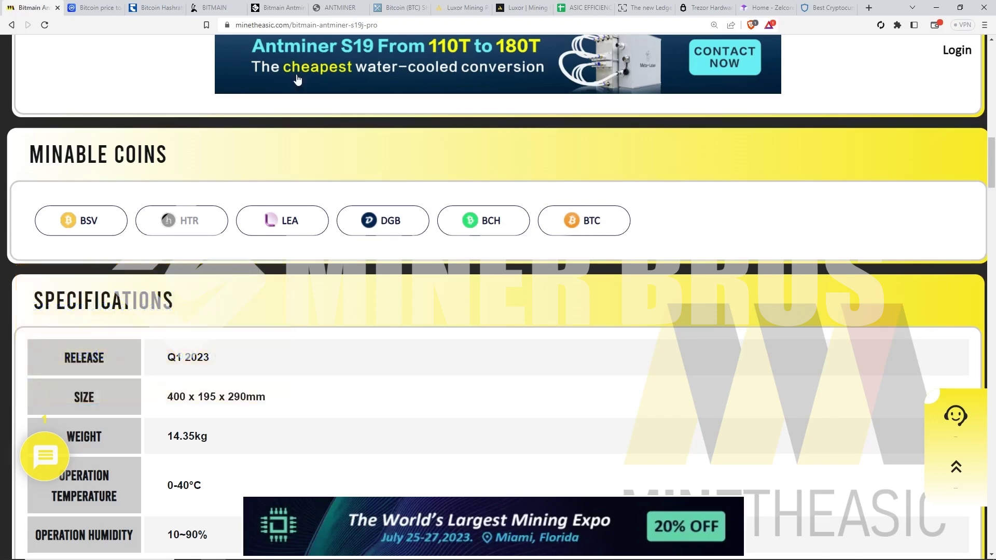
click(10, 26)
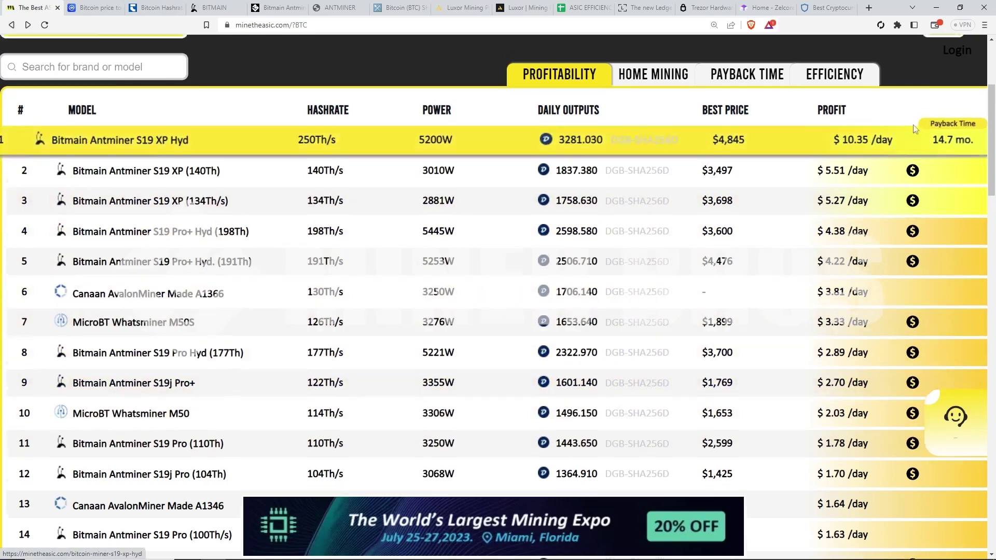
Step: Raise the electricity cost to $0.16 per kWh
scroll(955, 130, up, 2)
click(955, 113)
click(956, 113)
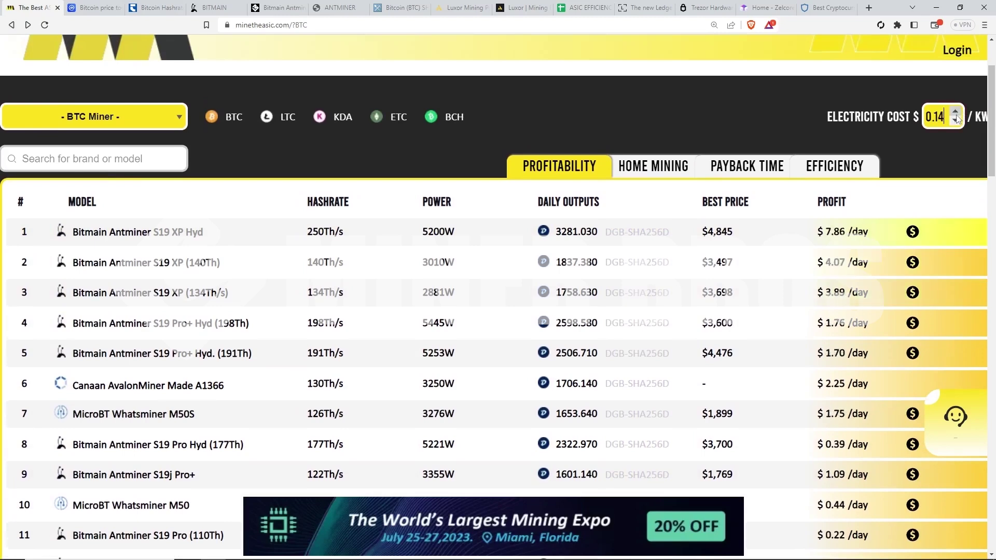
click(955, 113)
click(955, 113)
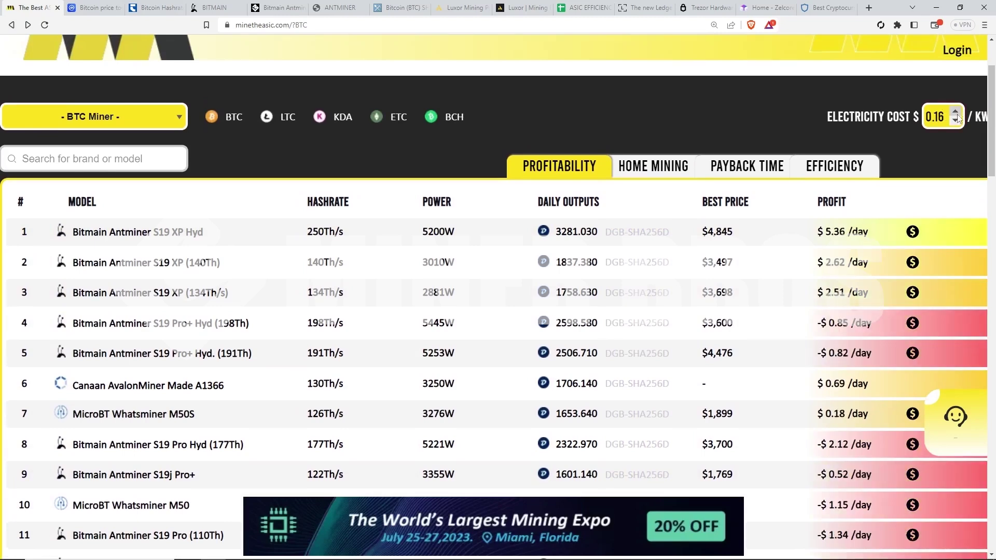
scroll(960, 99, down, 1)
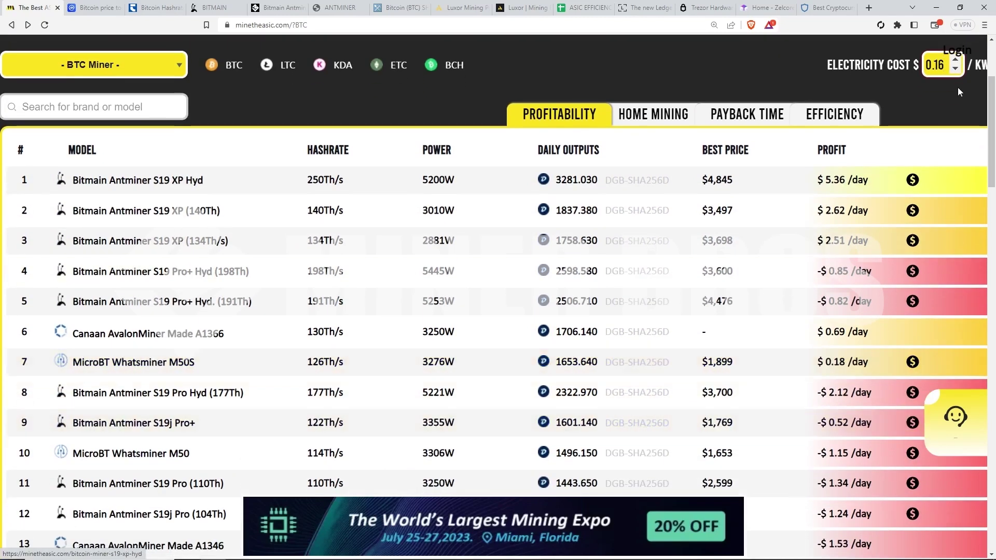
Step: Lower the electricity cost to $0.08 per kWh, lifting the S19j Pro+ to $5.92/day
click(955, 68)
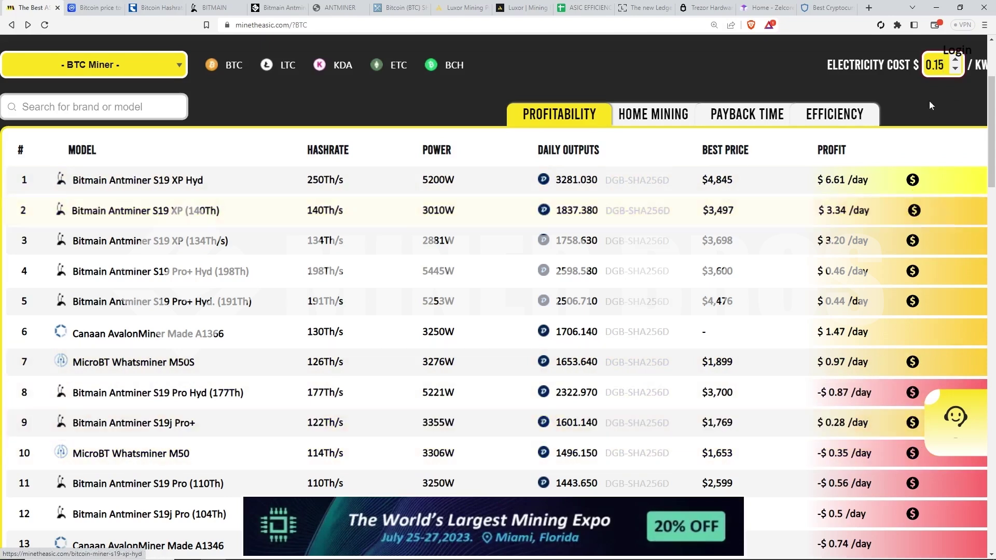
click(955, 69)
click(955, 68)
click(955, 69)
click(955, 69)
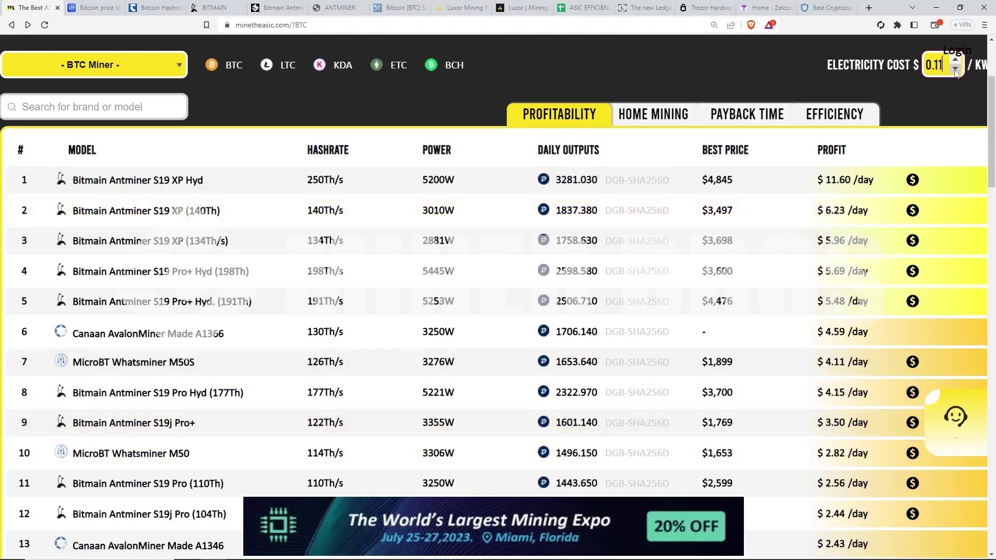
click(955, 69)
click(955, 69)
click(955, 69)
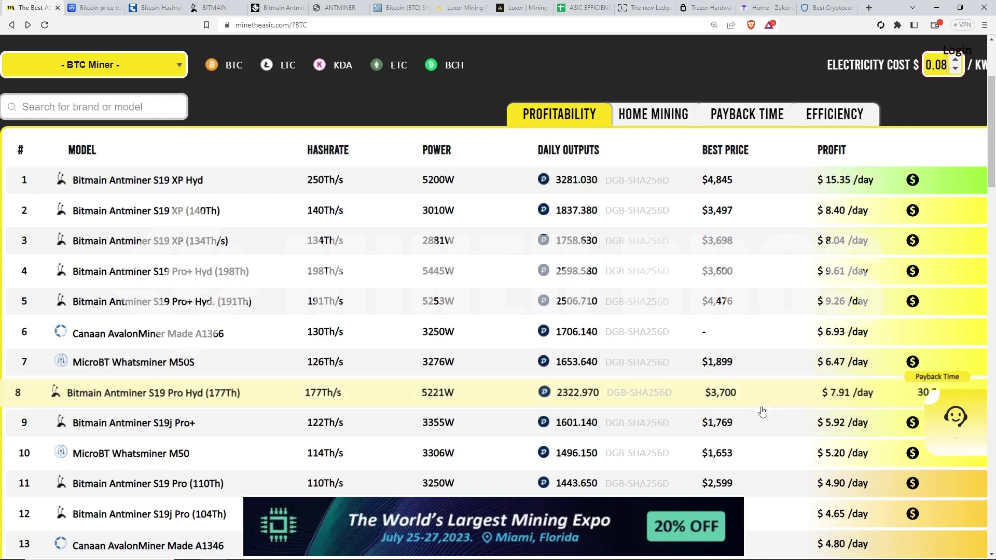